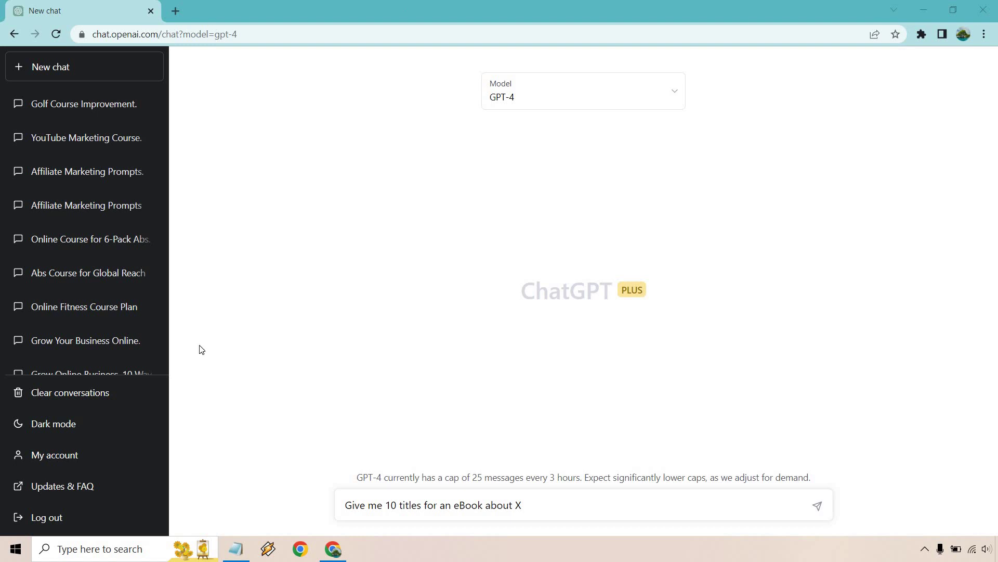
# - Bring up the Notepad prompt list and review its five saved eBook prompts
pyautogui.click(232, 550)
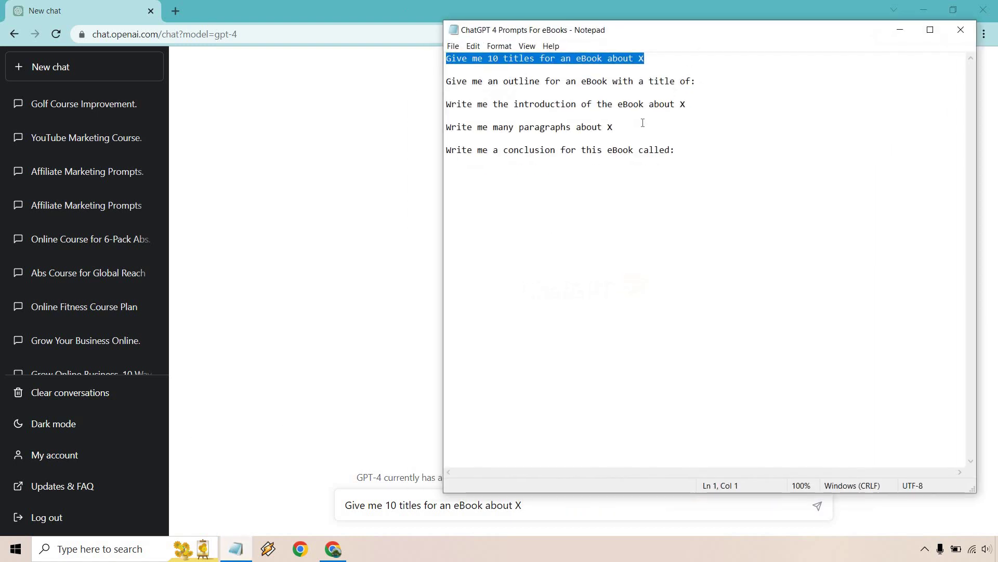
pyautogui.moveTo(682, 33); pyautogui.dragTo(691, 65)
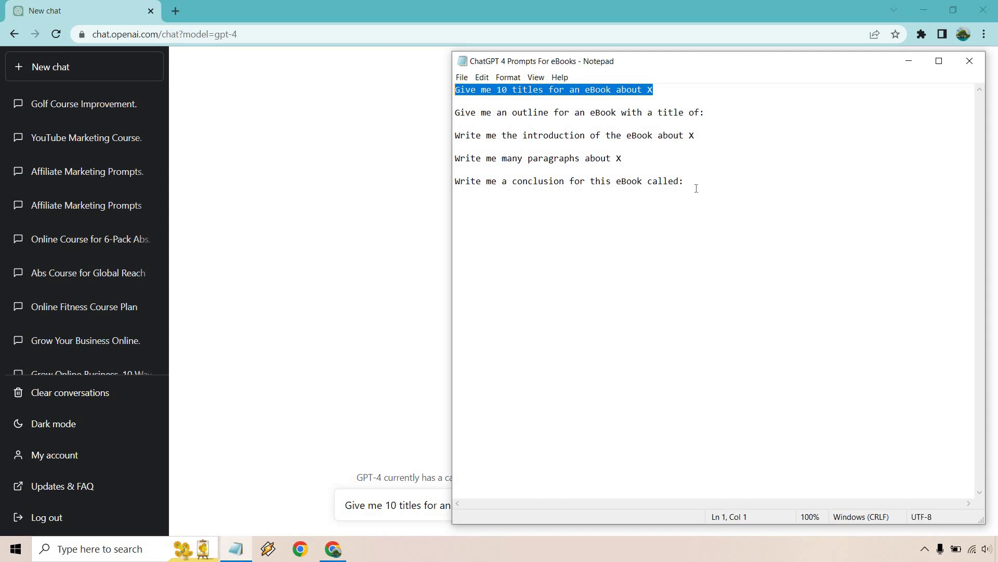
pyautogui.moveTo(692, 184); pyautogui.dragTo(455, 138)
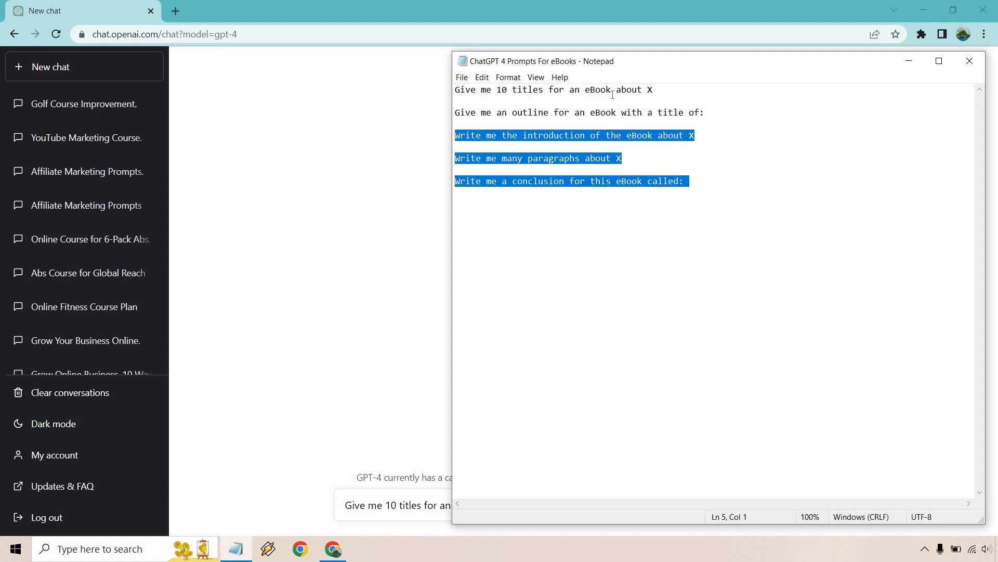
pyautogui.click(661, 89)
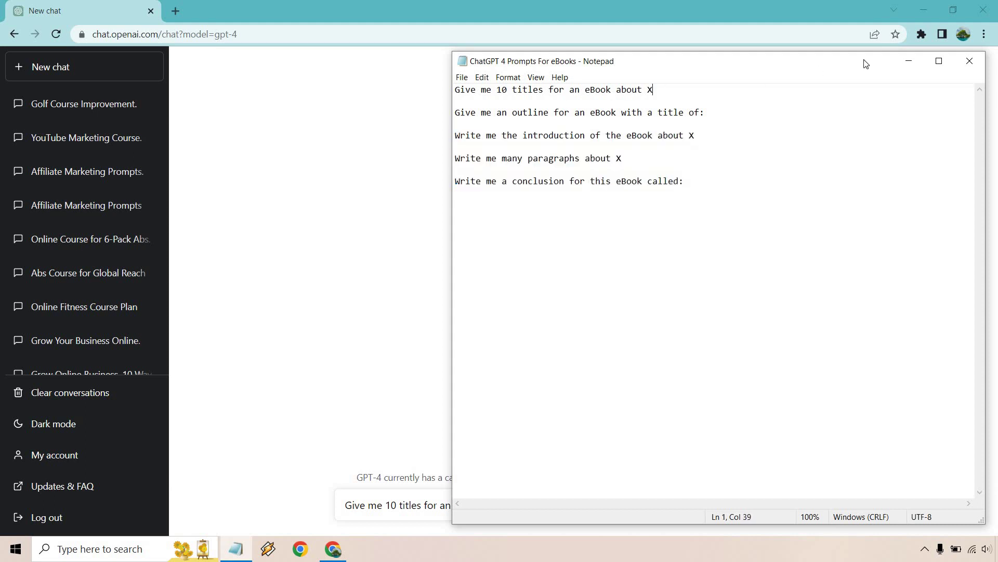
# - Replace the X placeholder with the golf-swing-tips topic and send the 10-titles prompt to GPT-4
pyautogui.click(909, 61)
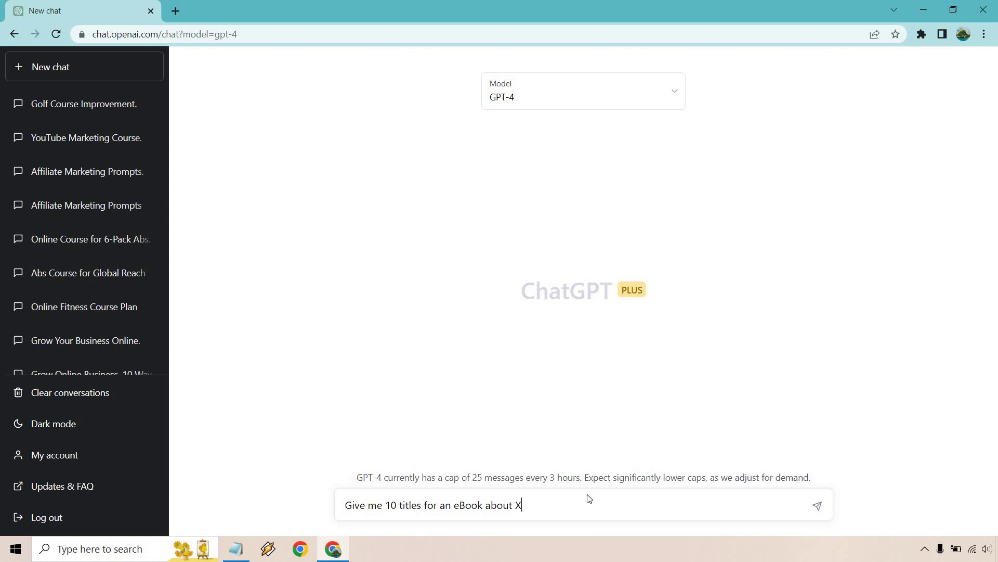
pyautogui.press('BackSpace')
pyautogui.write('the best few tips for improving your golf swing.')
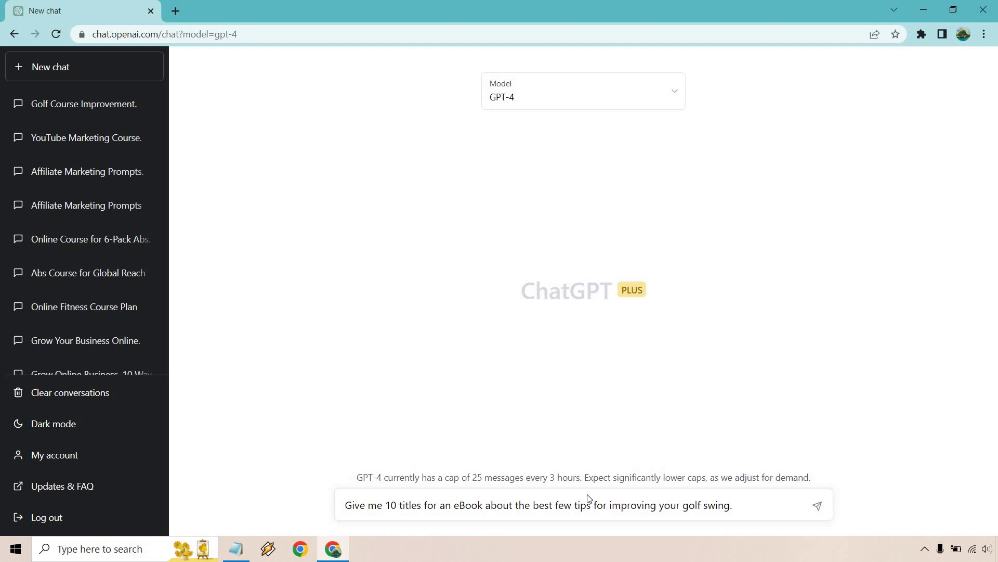
pyautogui.click(817, 505)
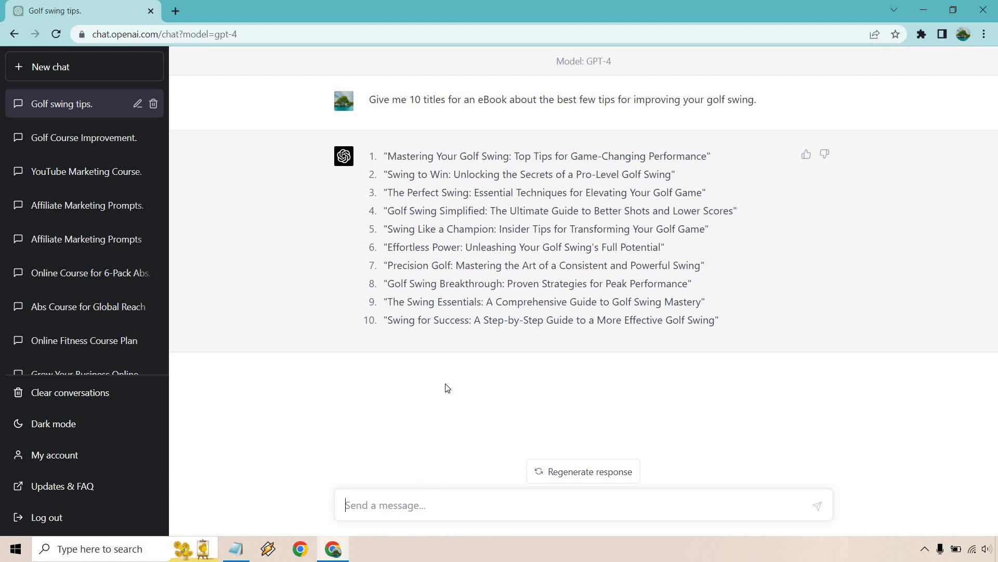
# - Select and copy the 'Give me an outline for an eBook with a title of:' line in Notepad
pyautogui.click(245, 552)
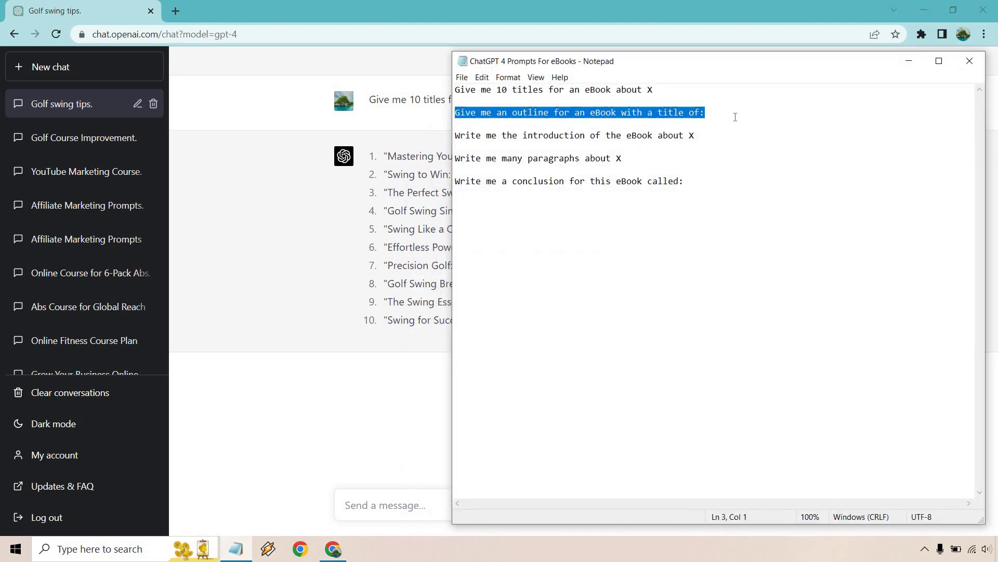
pyautogui.moveTo(624, 158); pyautogui.dragTo(456, 160)
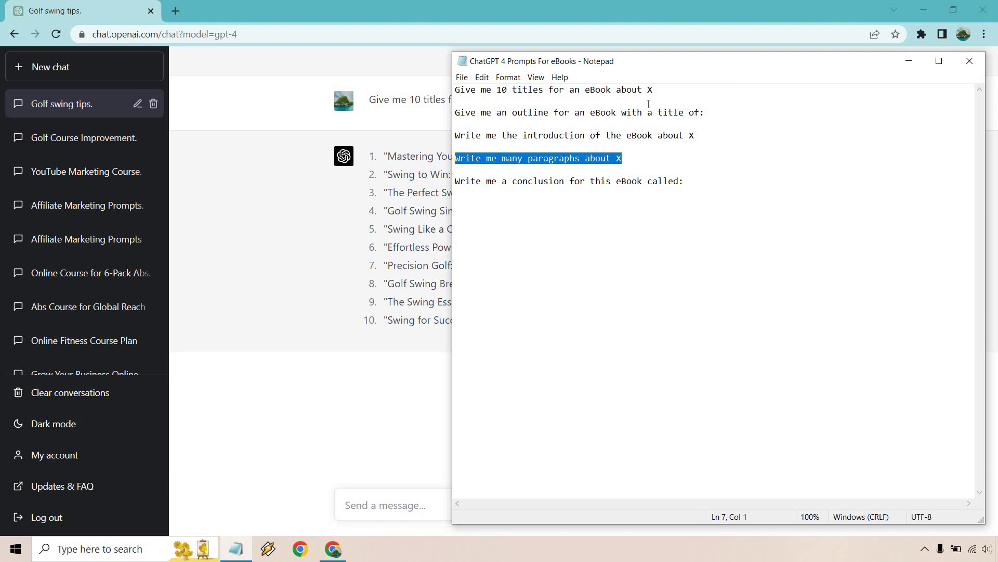
pyautogui.moveTo(709, 110); pyautogui.dragTo(445, 112)
pyautogui.hotkey('ctrl', 'c')
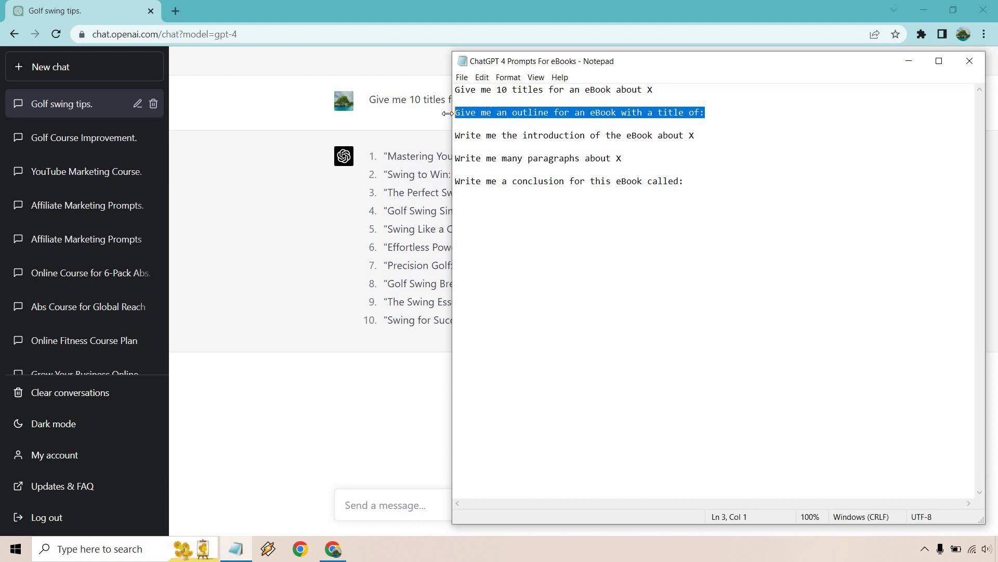
# - Send the outline prompt titled 'Mastering Your Golf Swing: Top 2 Tips for Game-Changing Performance'
pyautogui.click(392, 504)
pyautogui.hotkey('ctrl', 'v')
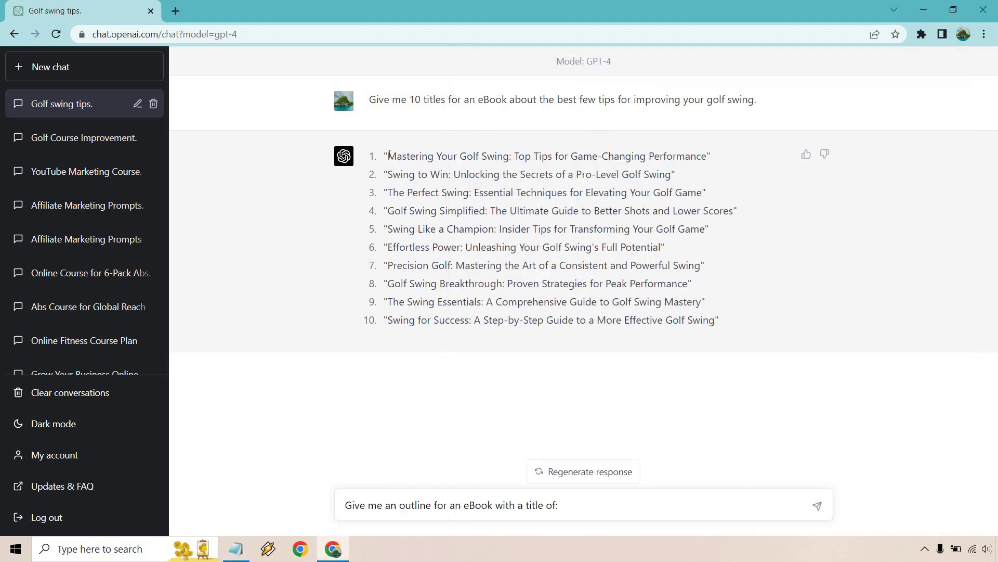
pyautogui.moveTo(388, 156); pyautogui.dragTo(707, 156)
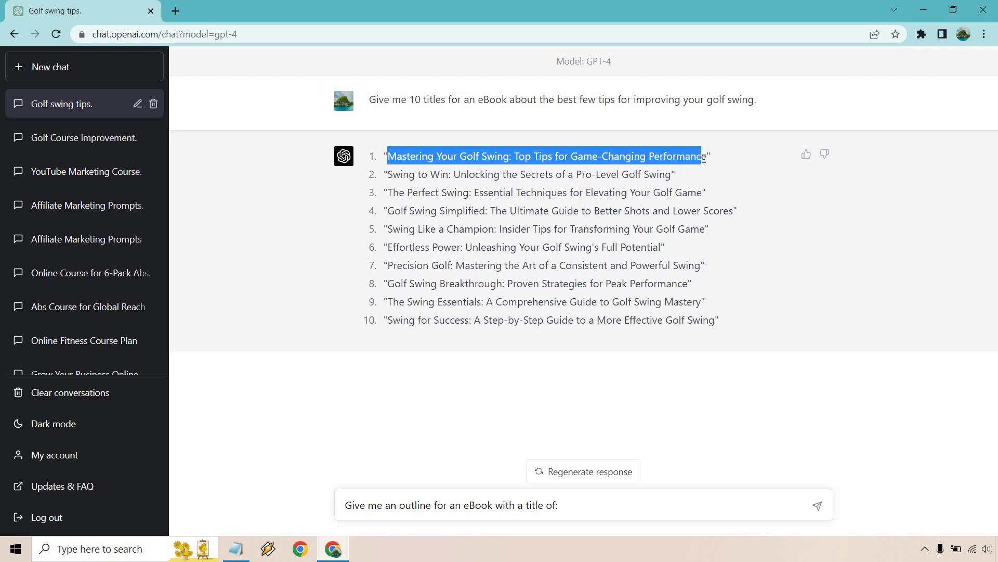
pyautogui.hotkey('ctrl', 'c')
pyautogui.click(572, 505)
pyautogui.hotkey('ctrl', 'v')
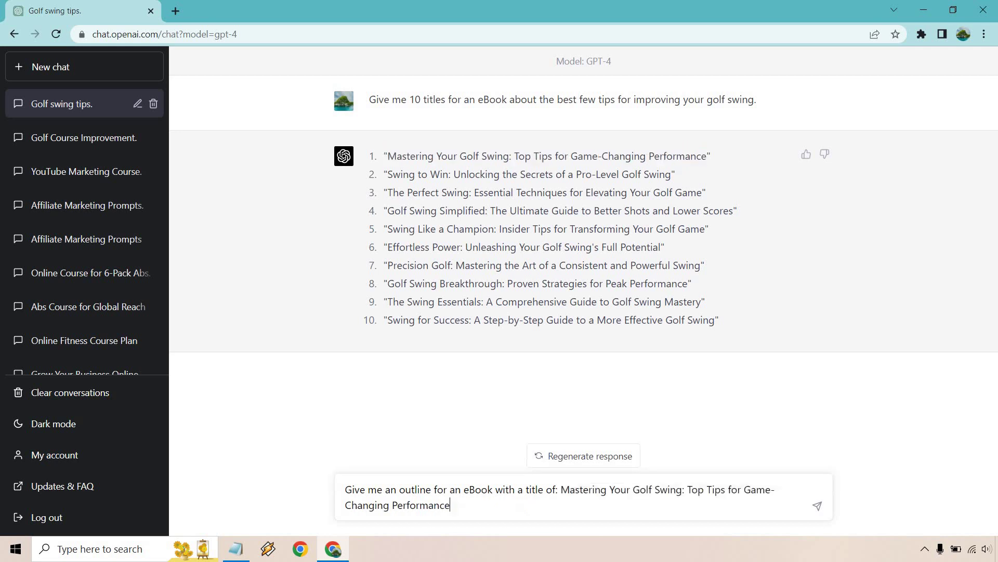
pyautogui.click(706, 489)
pyautogui.write('2')
pyautogui.click(479, 509)
pyautogui.press('Return')
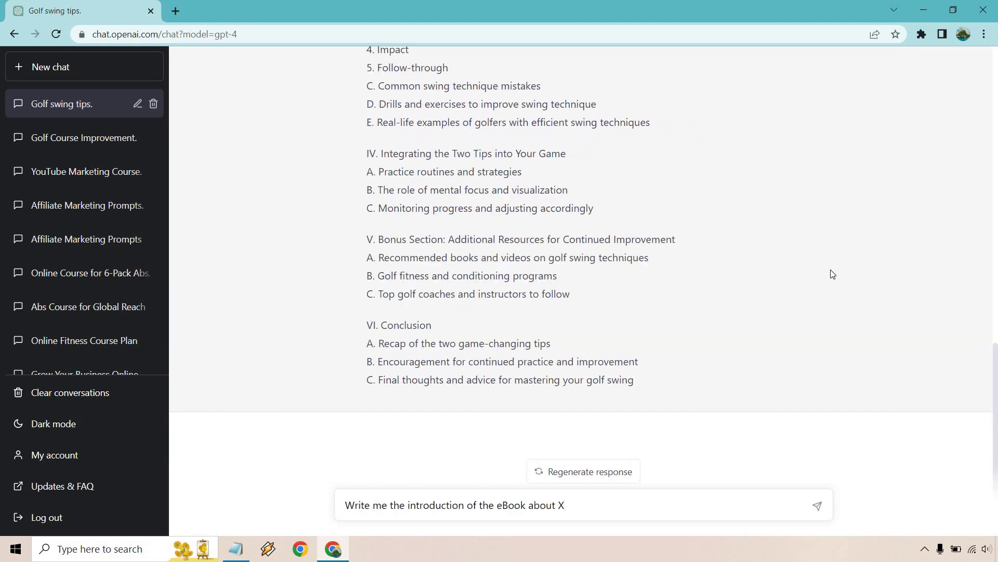
pyautogui.scroll(5, 809, 272)
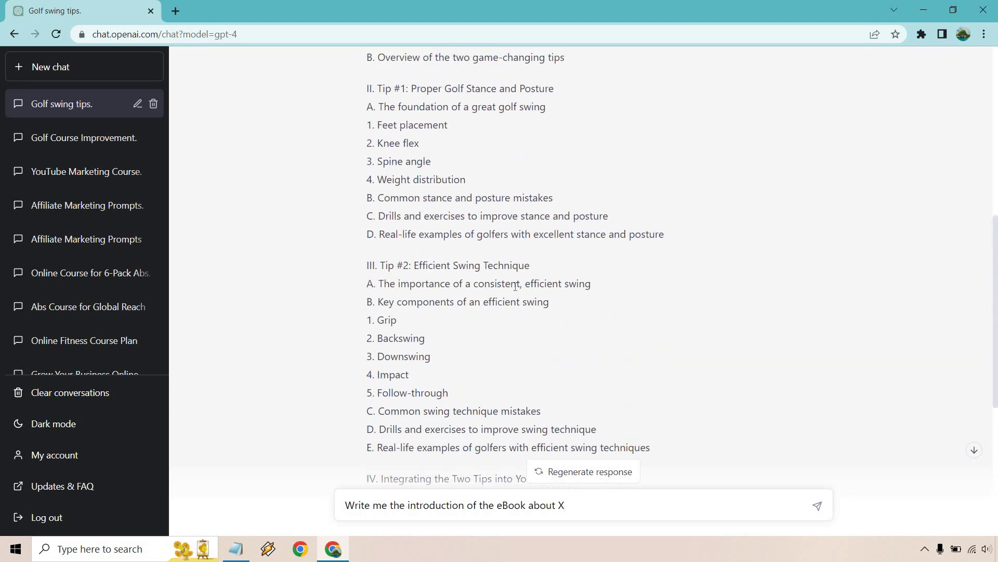
pyautogui.scroll(3, 453, 225)
pyautogui.scroll(-4, 453, 198)
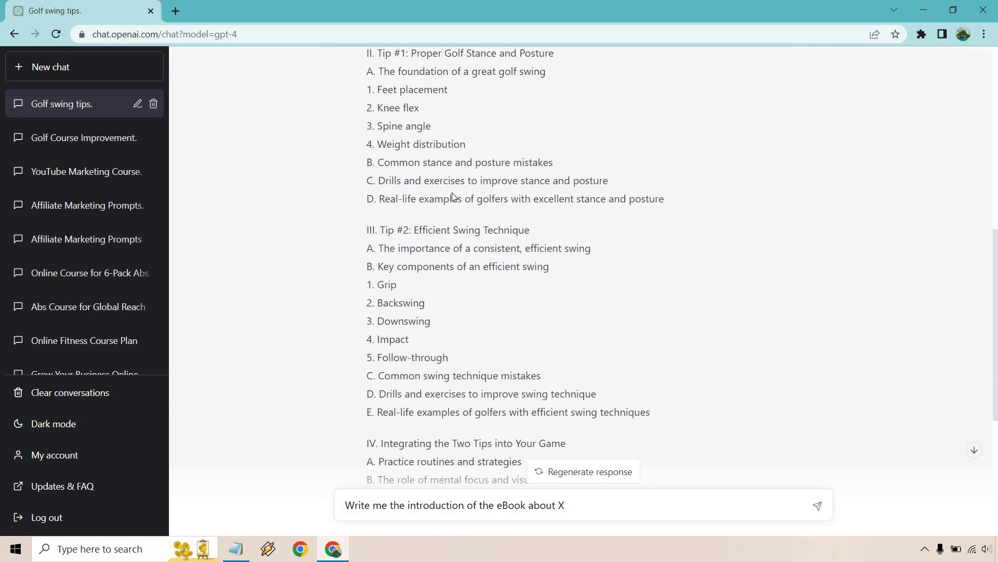
pyautogui.scroll(3, 753, 333)
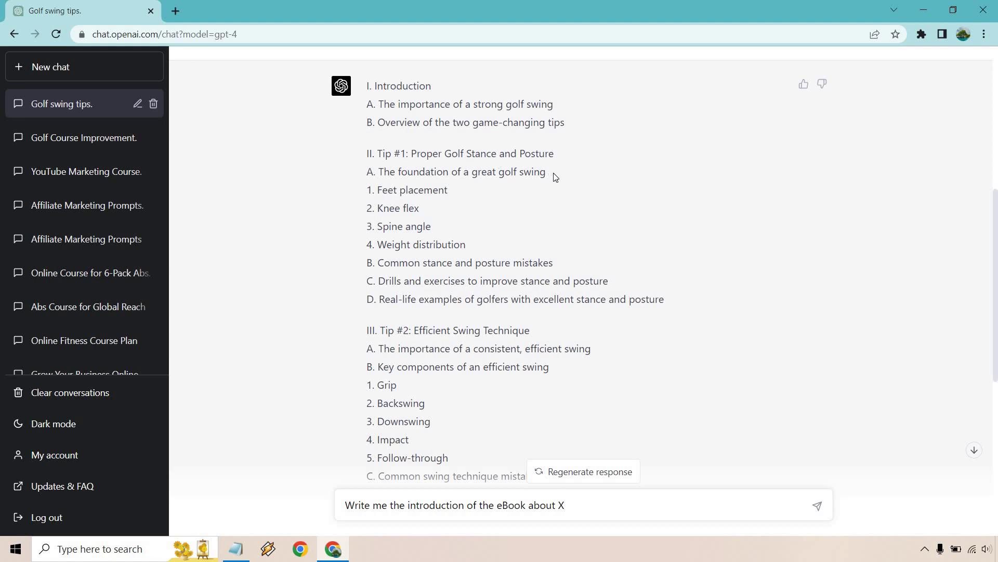
pyautogui.moveTo(547, 172); pyautogui.dragTo(379, 174)
pyautogui.moveTo(458, 191); pyautogui.dragTo(381, 184)
pyautogui.moveTo(427, 207); pyautogui.dragTo(379, 205)
pyautogui.click(457, 208)
pyautogui.scroll(1, 520, 214)
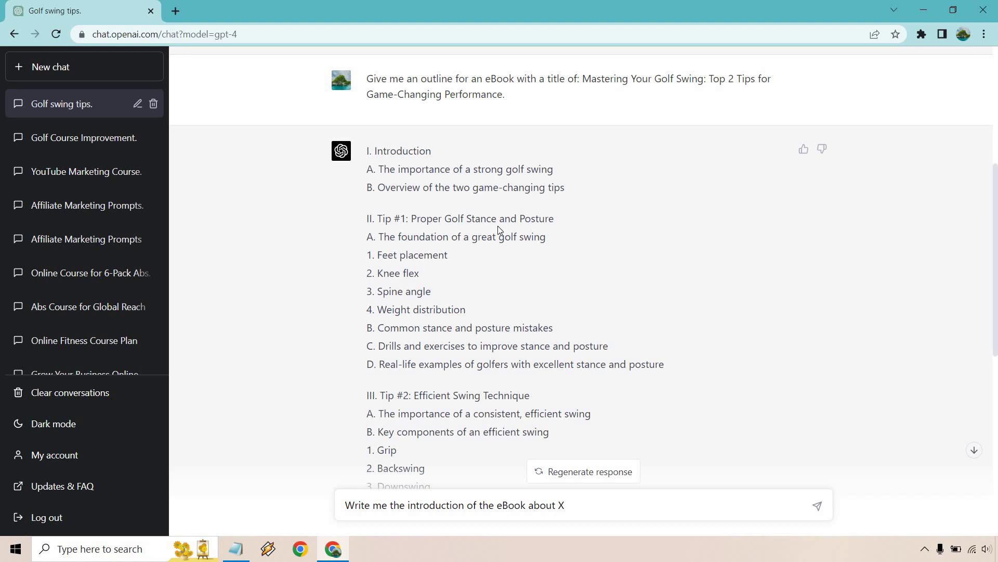
pyautogui.click(590, 510)
# - Complete the introduction prompt for 'mastering your golf swing' with the two outline points and send it
pyautogui.press('BackSpace')
pyautogui.write('mastering your golf swing. ')
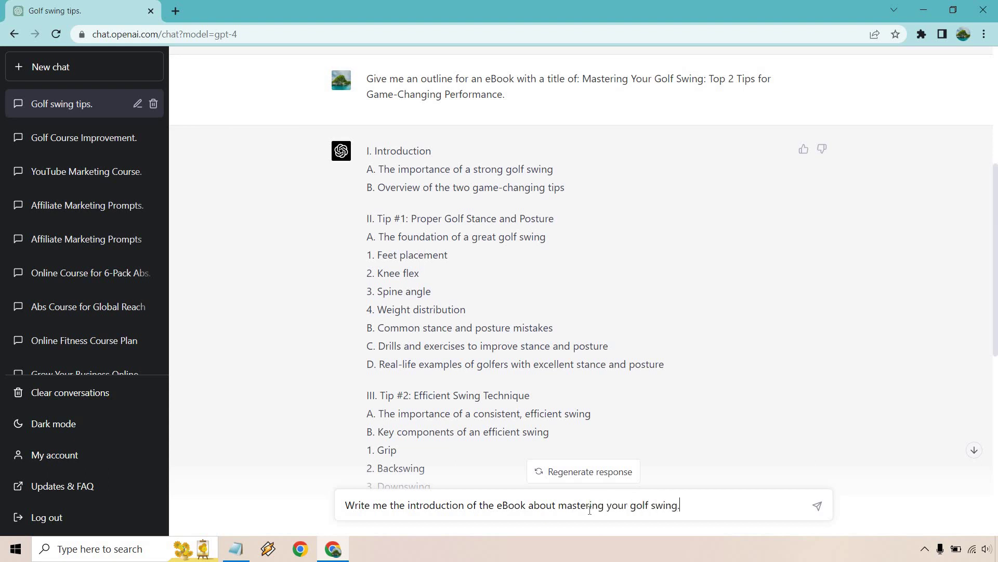
pyautogui.write('Make sure that you talk about:')
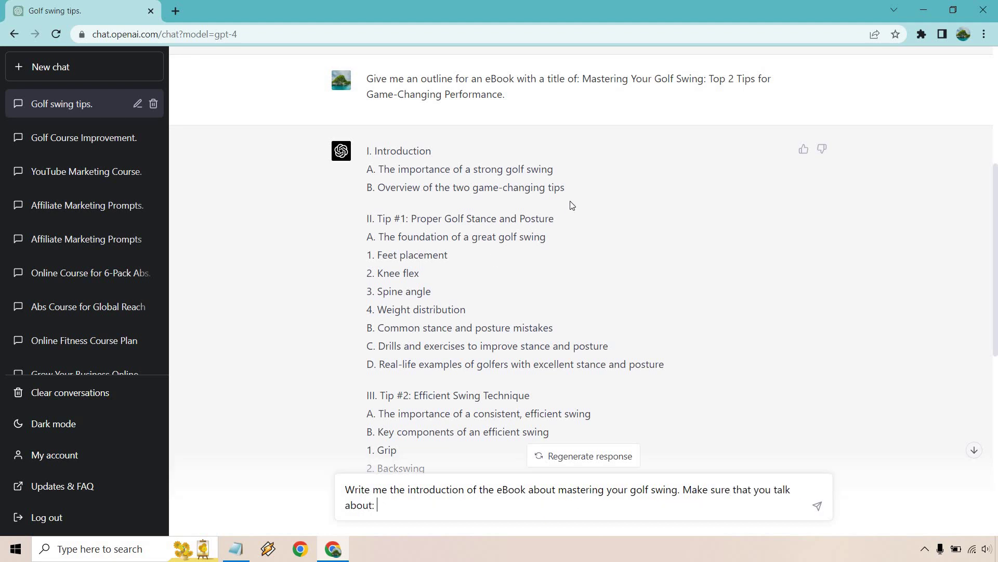
pyautogui.moveTo(572, 189); pyautogui.dragTo(371, 172)
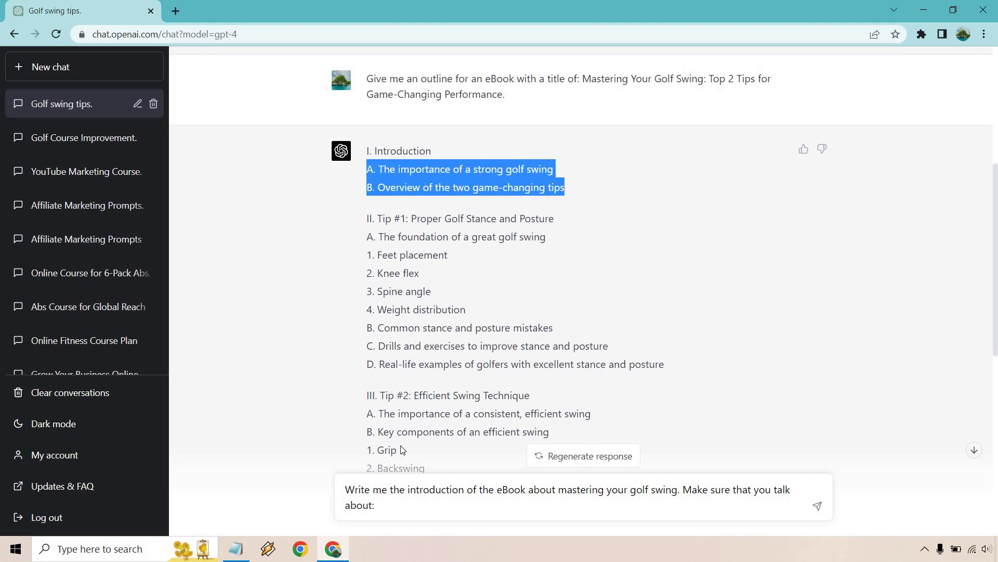
pyautogui.click(391, 512)
pyautogui.hotkey('shift', 'Return')
pyautogui.hotkey('shift', 'Return')
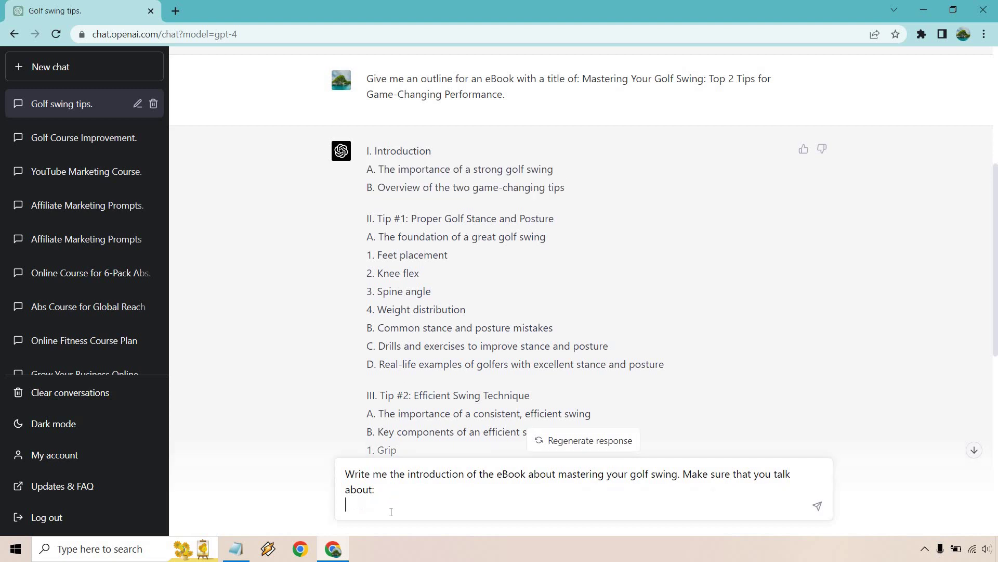
pyautogui.hotkey('ctrl', 'v')
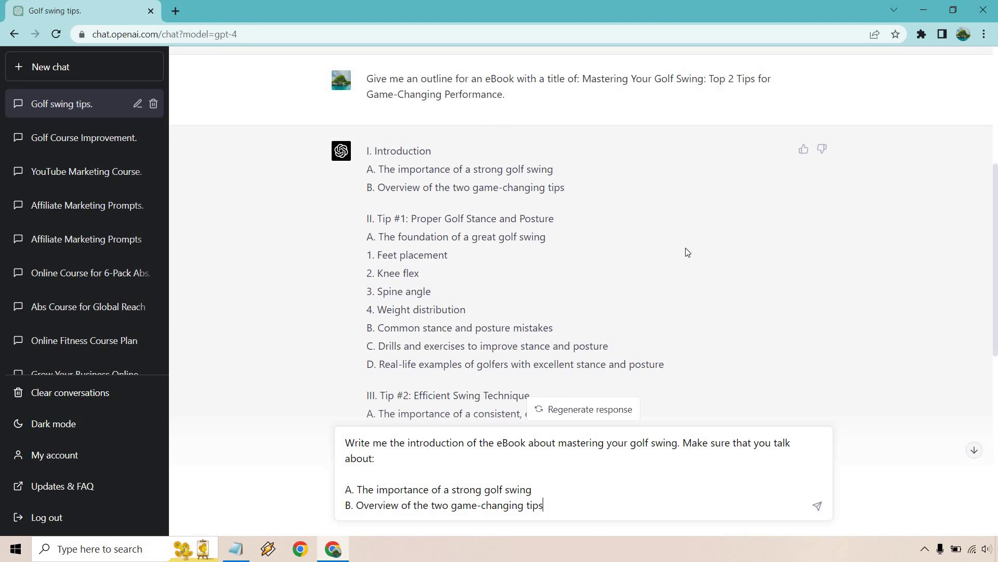
pyautogui.press('Return')
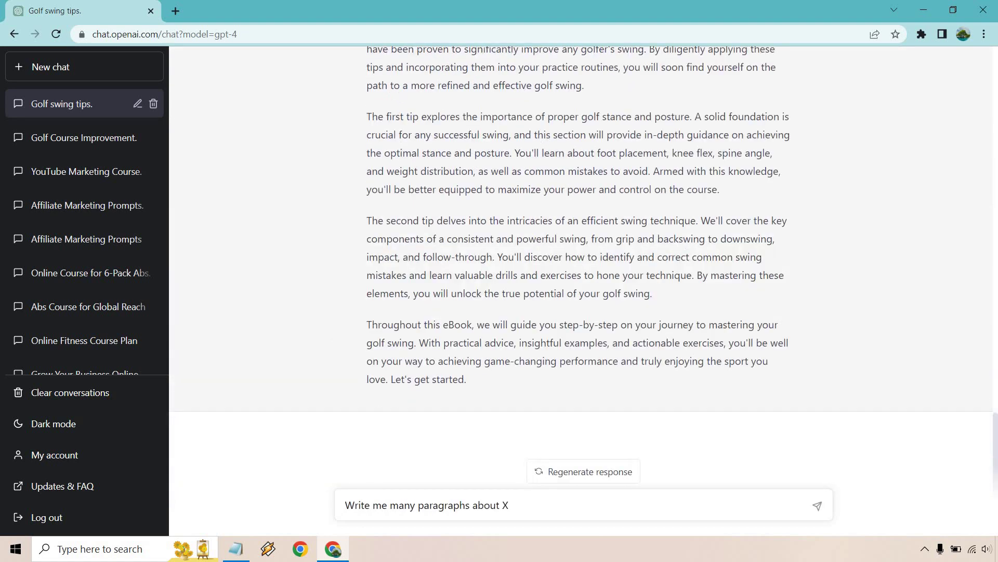
# - Scroll through the finished five-paragraph Introduction reply and the earlier outline
pyautogui.scroll(4, 895, 287)
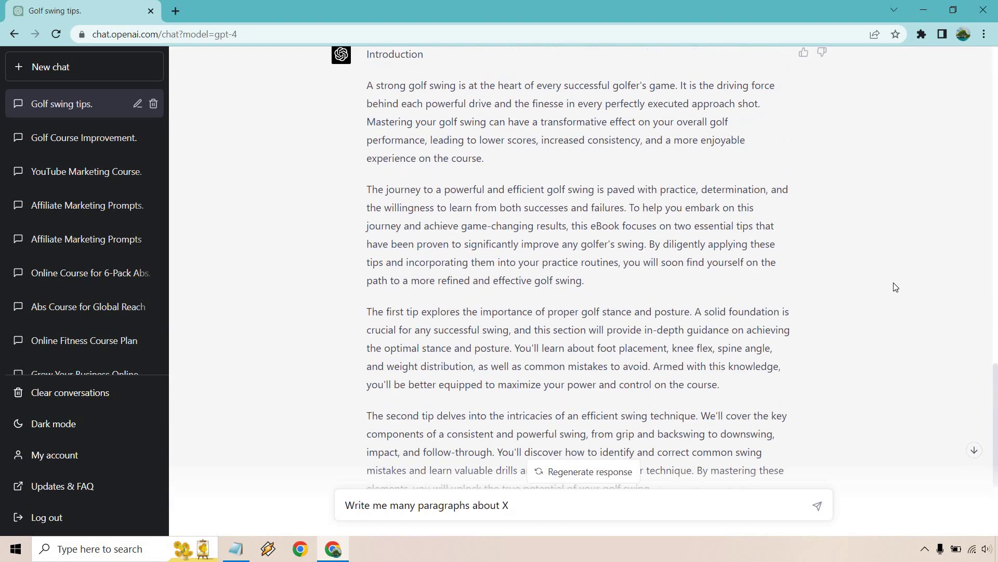
pyautogui.scroll(2, 895, 286)
pyautogui.scroll(-1, 918, 258)
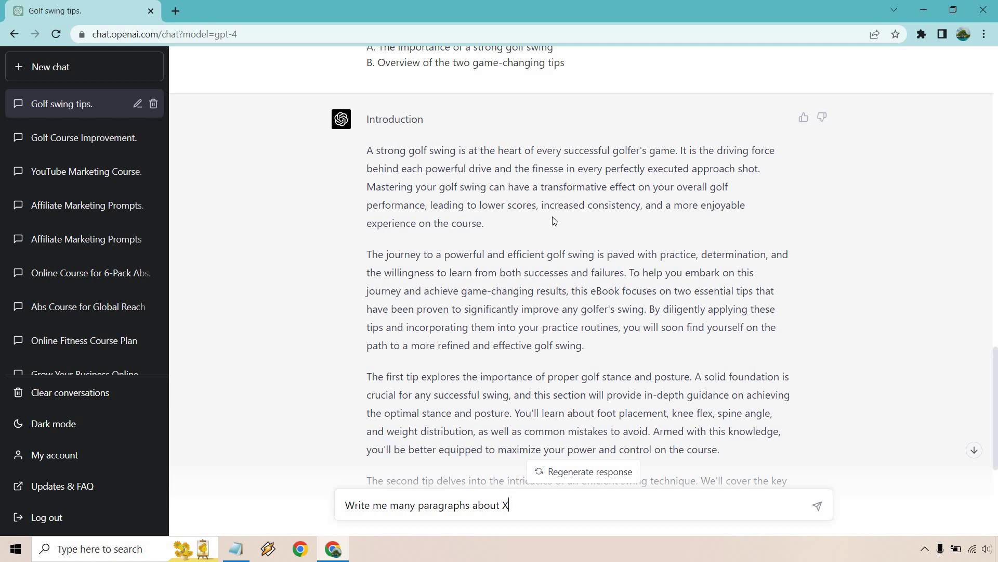
pyautogui.scroll(-2, 438, 245)
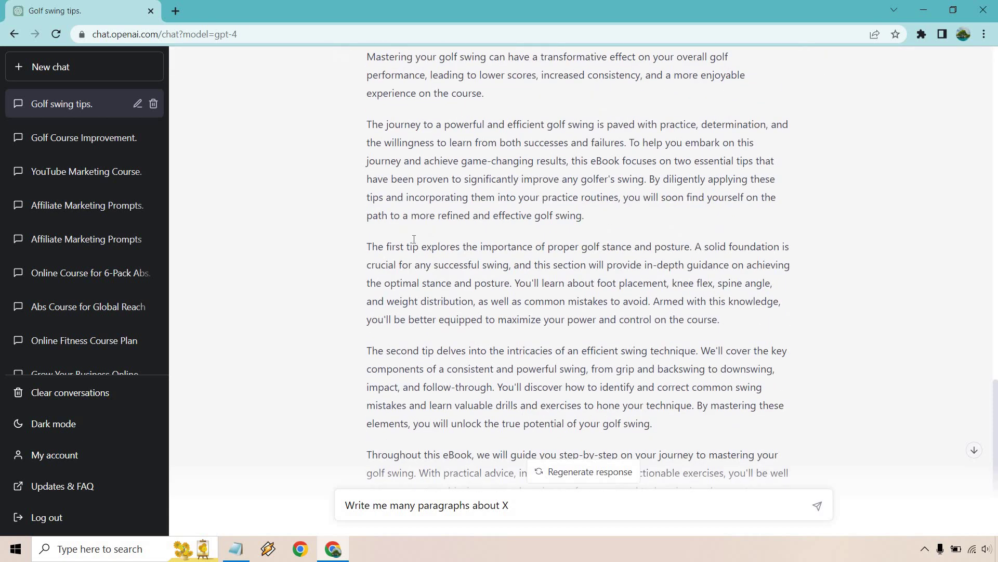
pyautogui.scroll(-3, 375, 249)
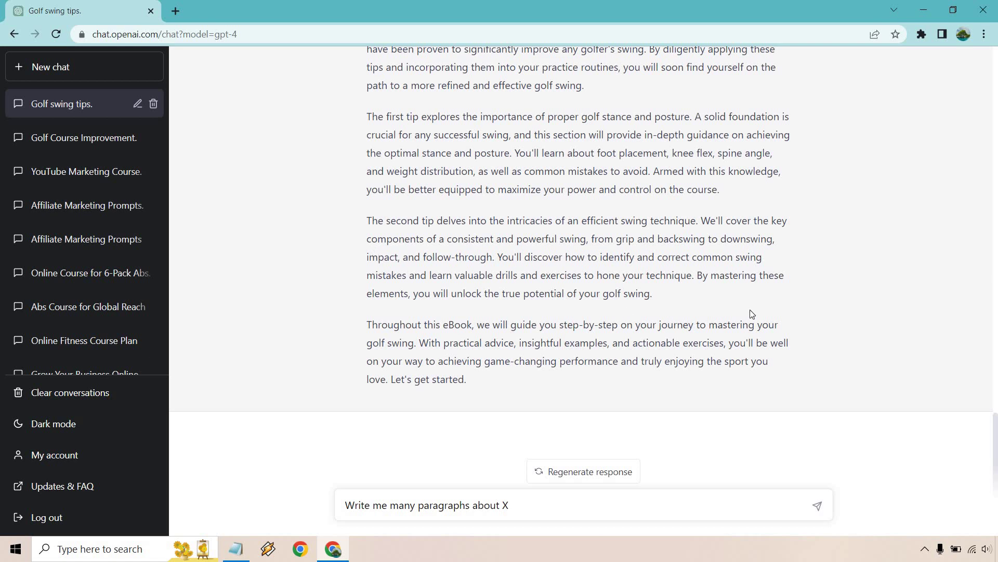
pyautogui.scroll(5, 853, 335)
pyautogui.scroll(14, 838, 338)
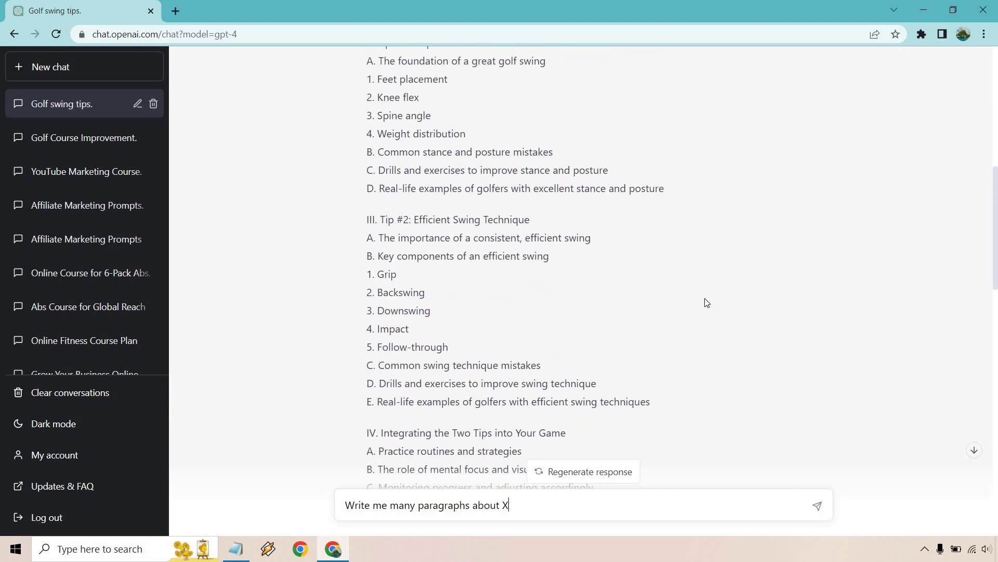
# - Reword the draft to ask for paragraphs on the golf swing foundation, focusing on feet placement
pyautogui.scroll(4, 706, 302)
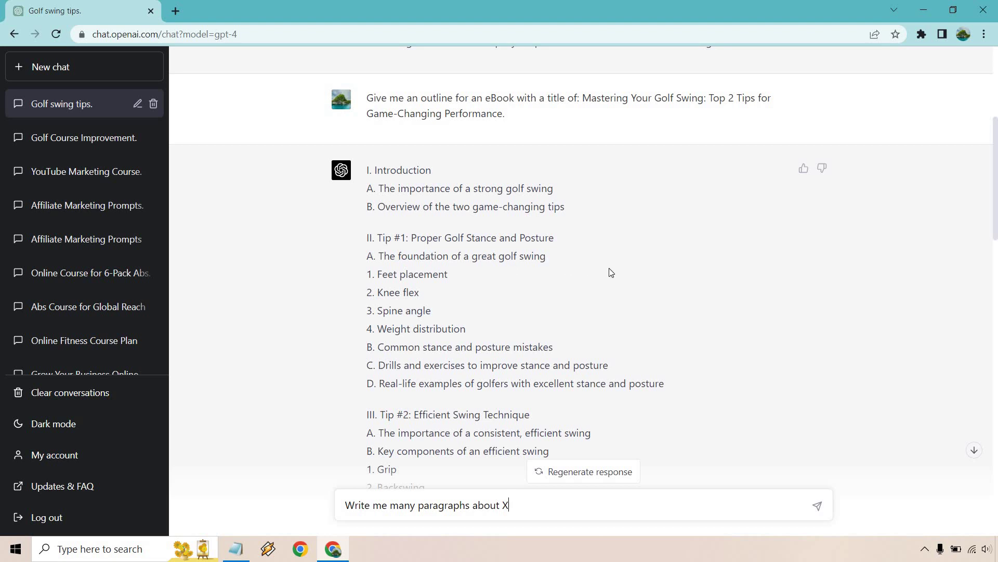
pyautogui.press('BackSpace')
pyautogui.write('the foundation of a great ')
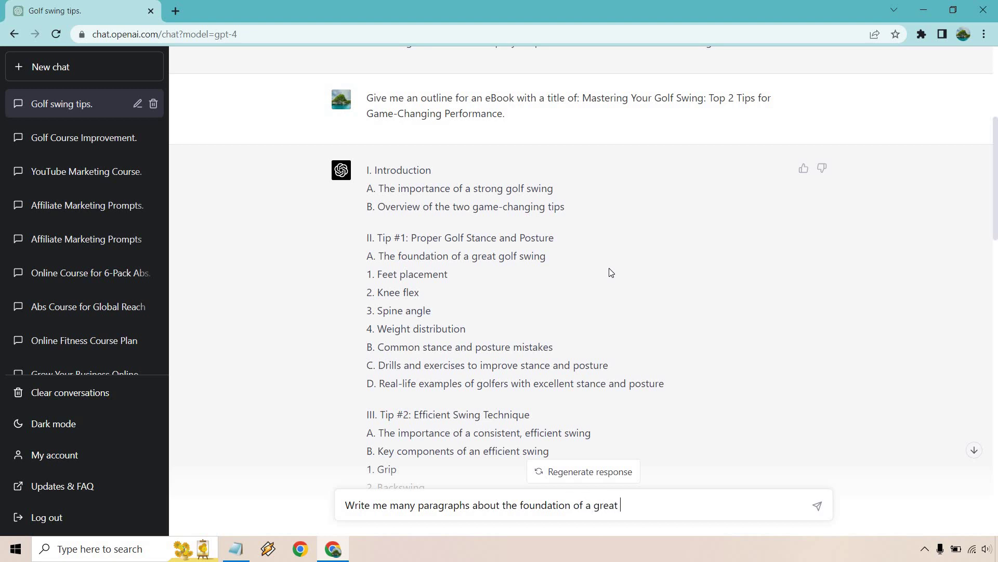
pyautogui.write('golf swing. Talk all about f')
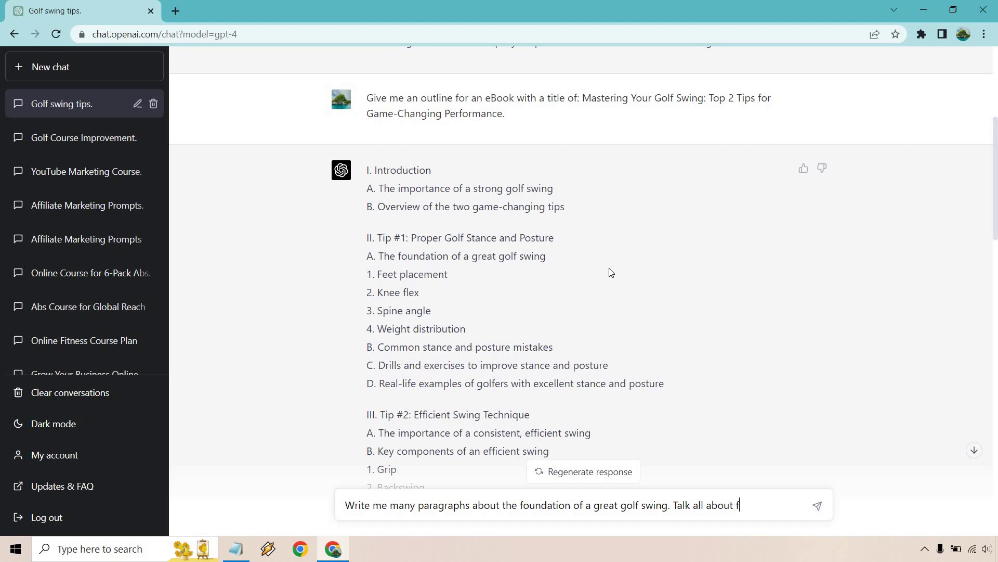
pyautogui.write('eet placement and ')
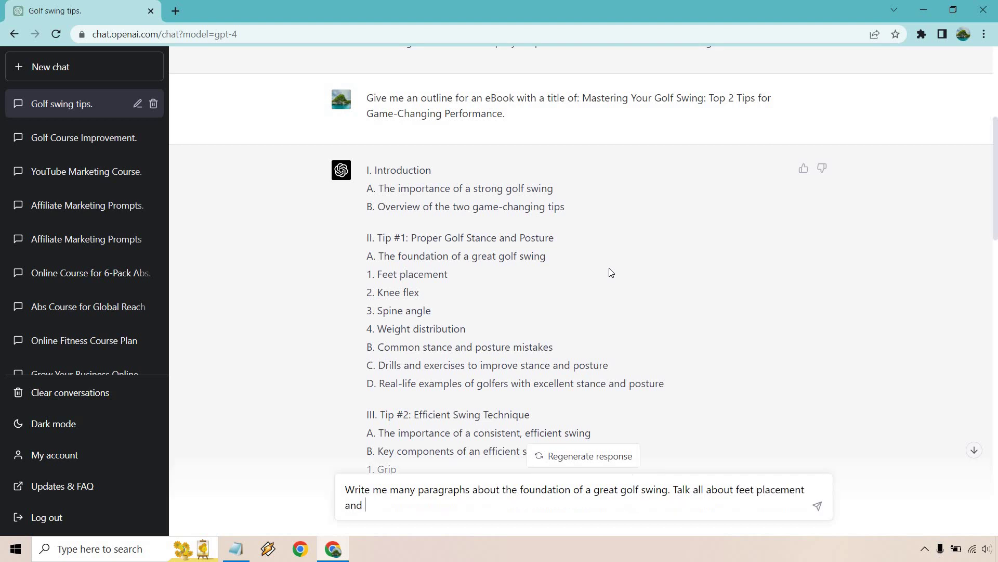
pyautogui.write('why it is so important.')
pyautogui.moveTo(735, 489); pyautogui.dragTo(316, 494)
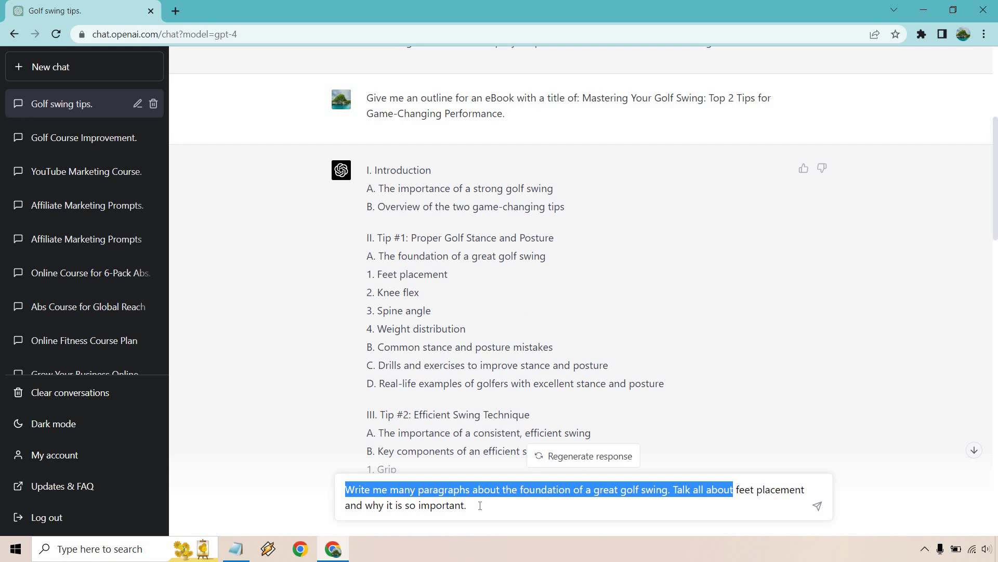
pyautogui.hotkey('ctrl', 'End')
pyautogui.scroll(-1, 805, 343)
pyautogui.scroll(-15, 805, 341)
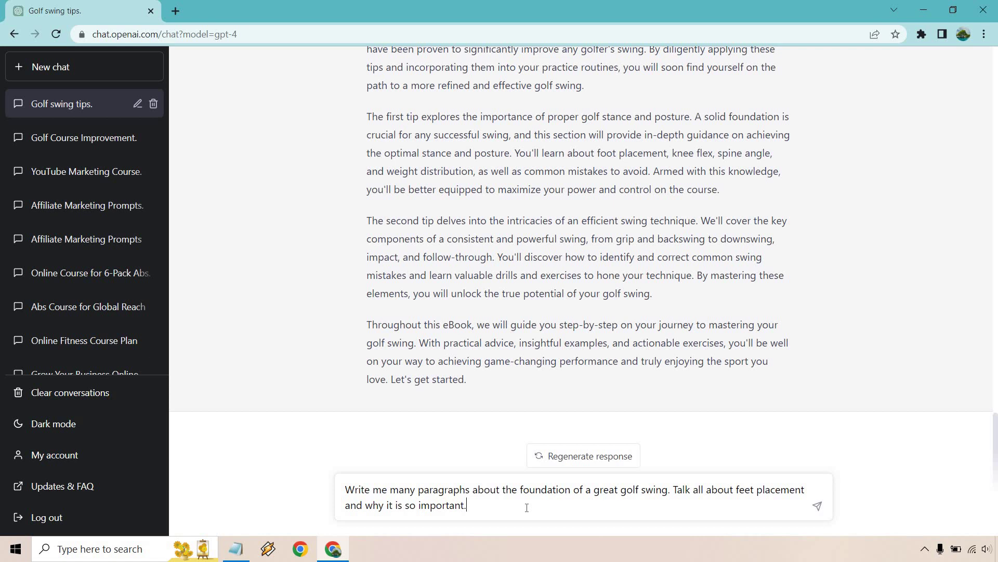
pyautogui.press('Return')
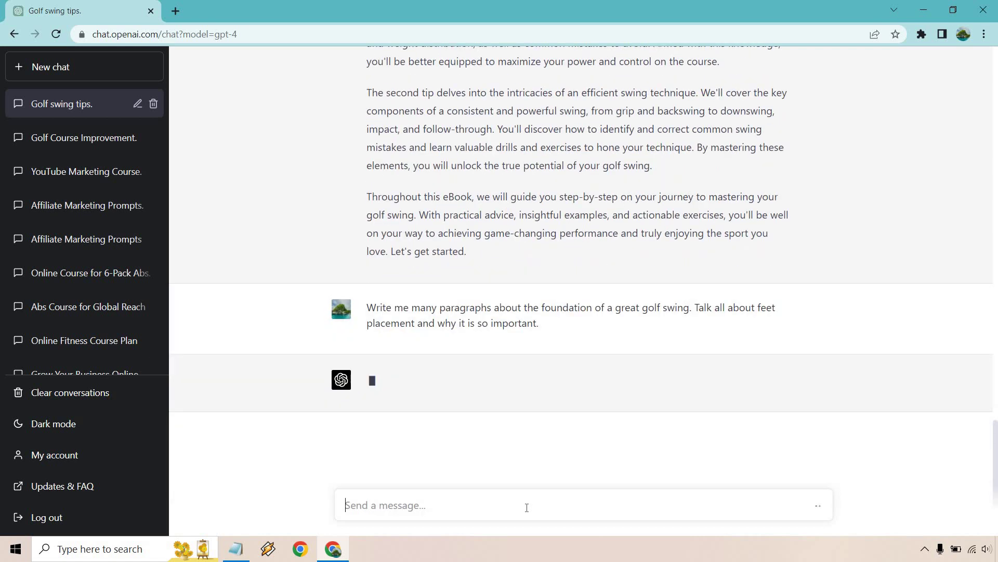
pyautogui.write('Write me a conclusion for this eBook')
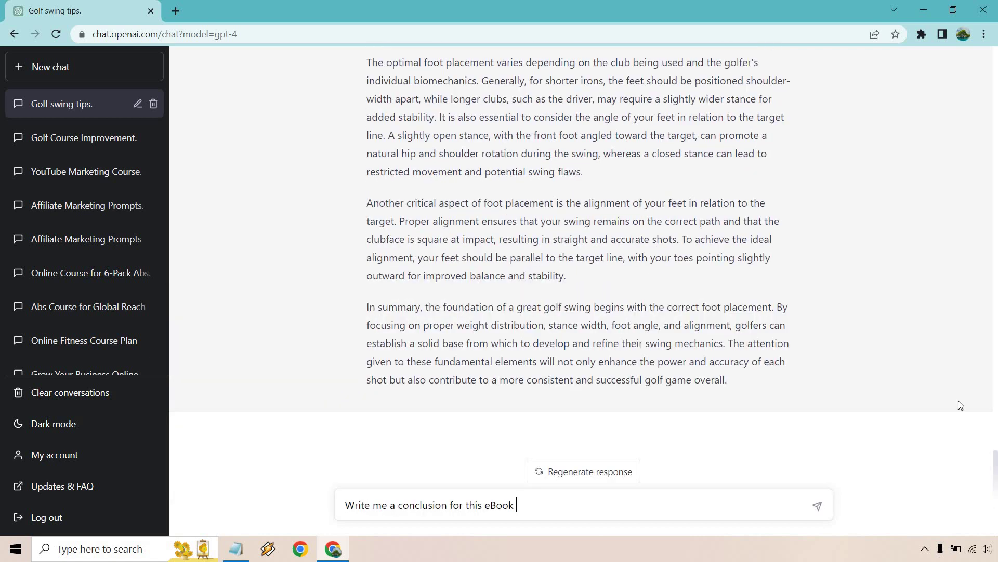
pyautogui.scroll(8, 961, 405)
pyautogui.scroll(5, 961, 404)
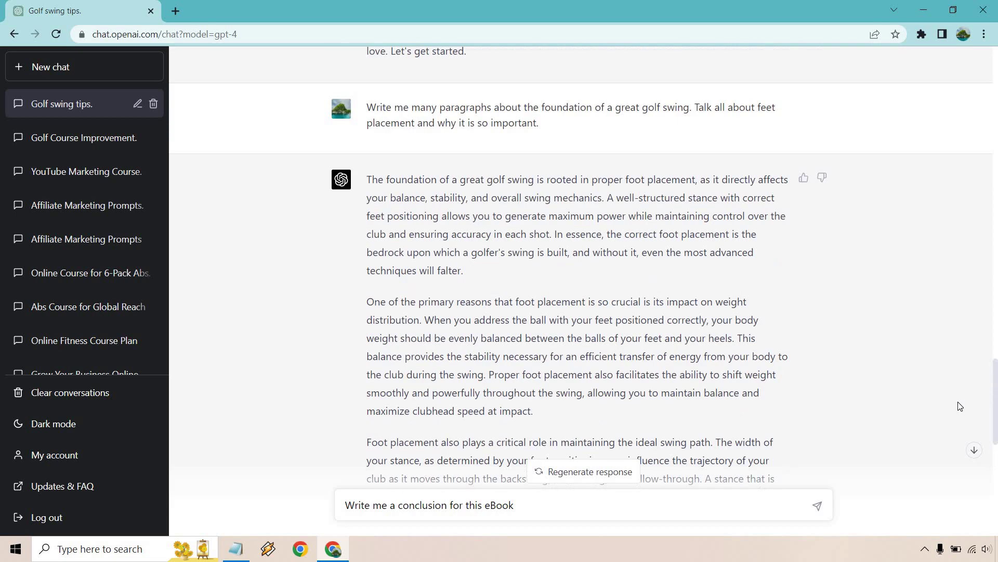
pyautogui.scroll(-3, 966, 384)
pyautogui.scroll(-10, 968, 385)
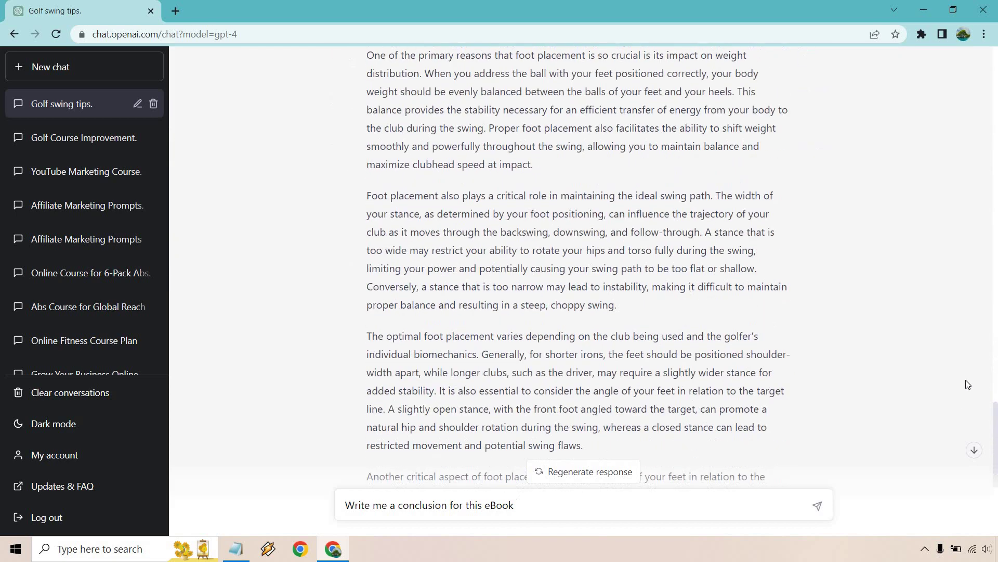
pyautogui.scroll(12, 966, 386)
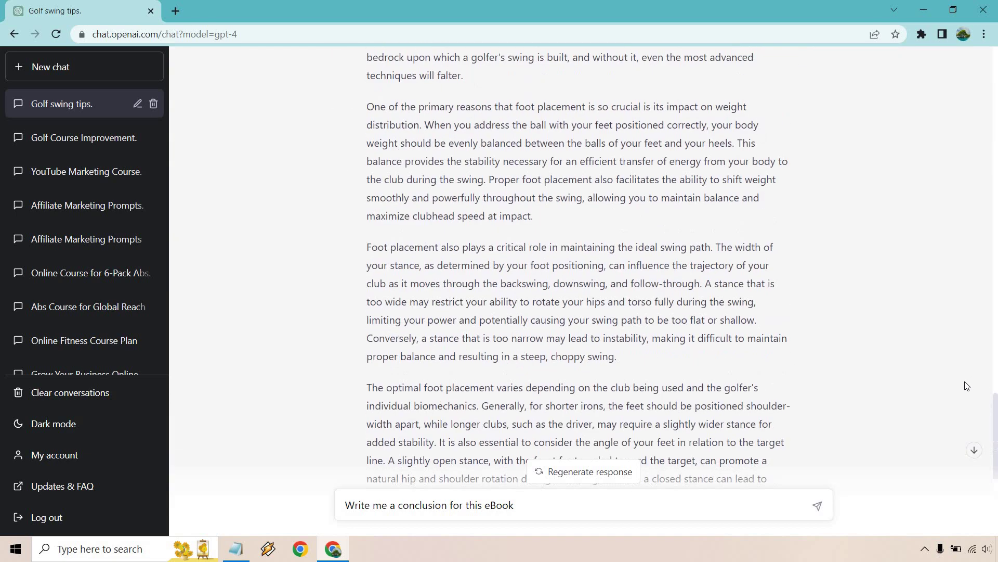
pyautogui.scroll(15, 967, 385)
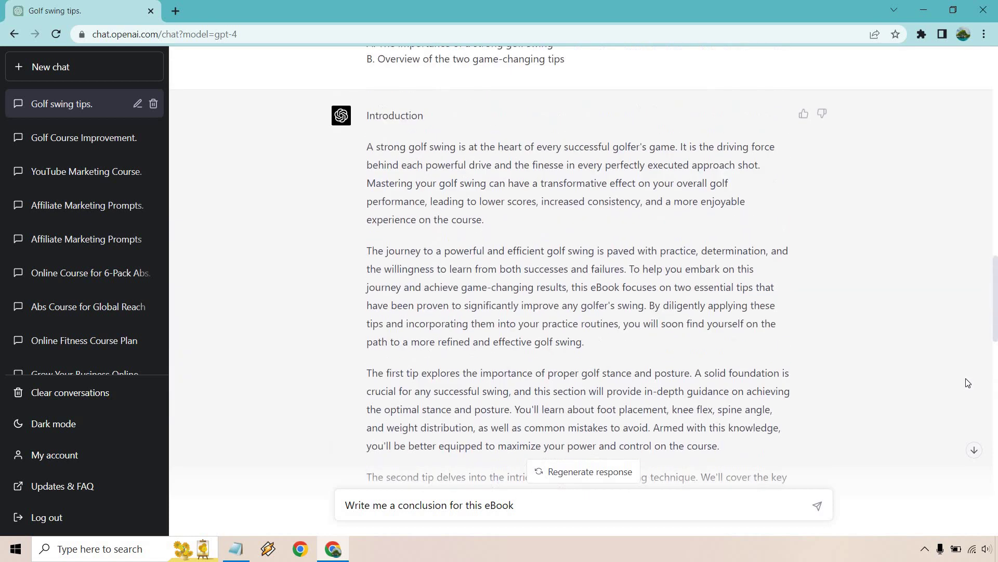
pyautogui.scroll(2, 541, 269)
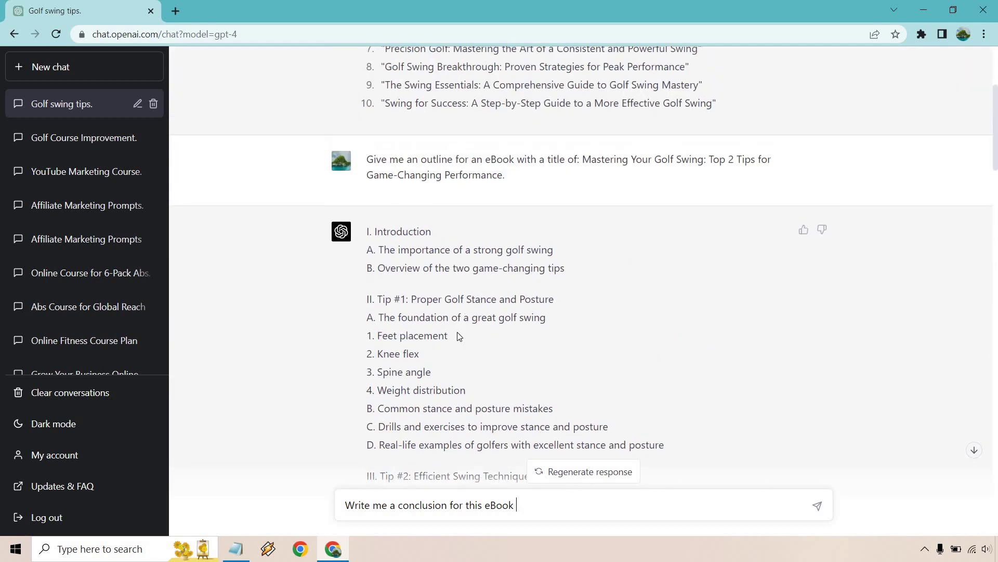
pyautogui.moveTo(454, 336); pyautogui.dragTo(378, 332)
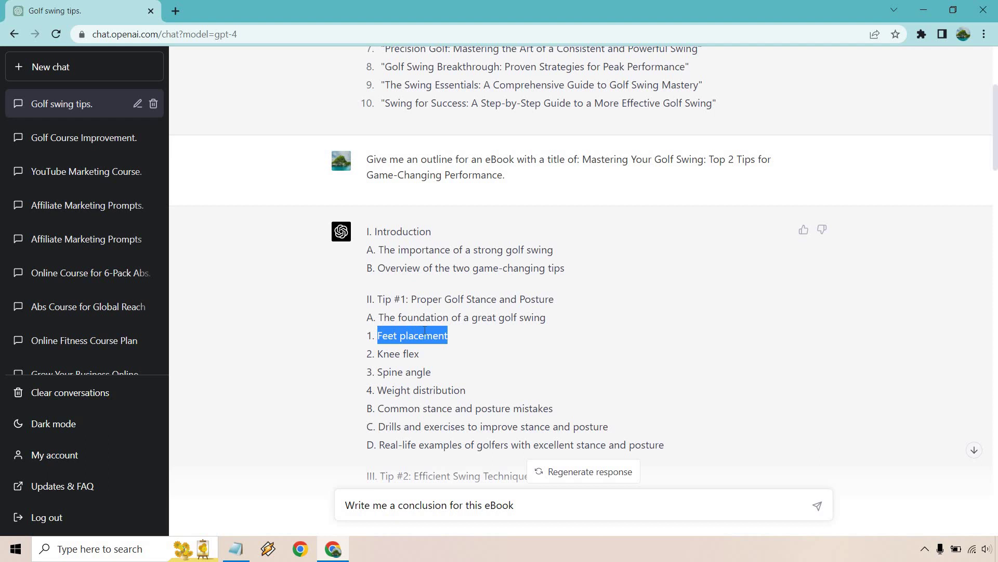
pyautogui.click(820, 350)
pyautogui.scroll(-10, 878, 331)
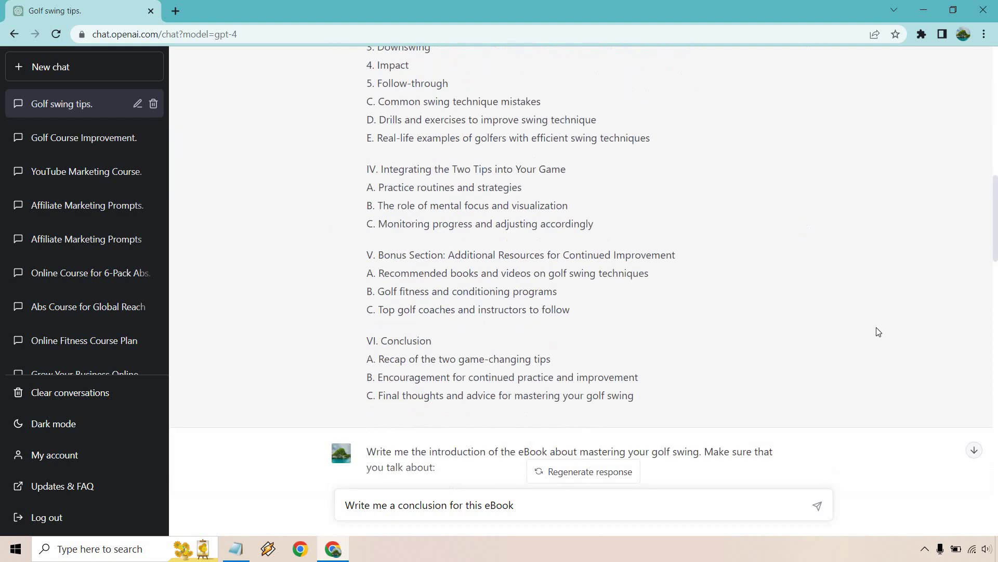
pyautogui.scroll(-10, 878, 332)
pyautogui.scroll(2, 879, 331)
pyautogui.scroll(-1, 880, 331)
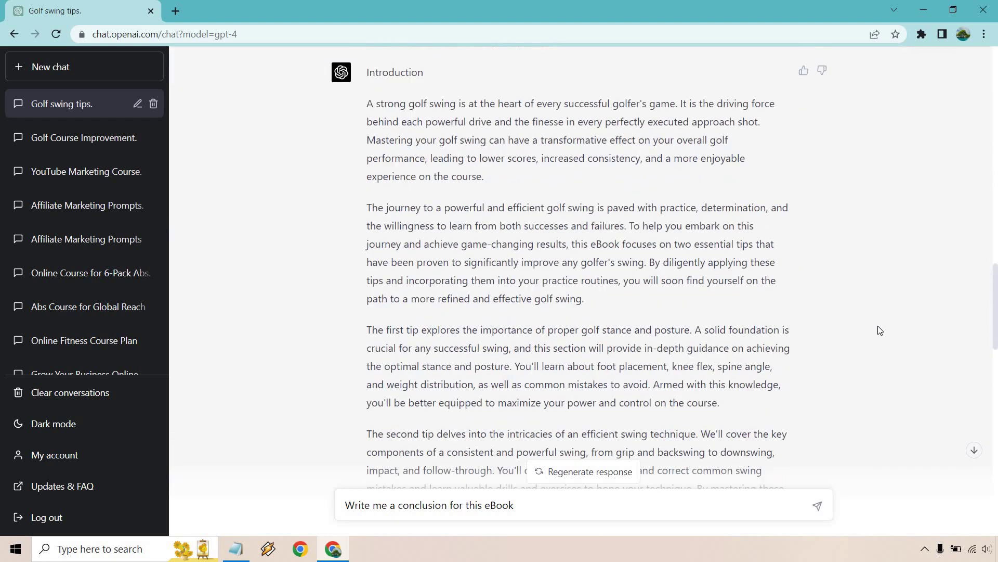
pyautogui.scroll(-12, 880, 330)
pyautogui.scroll(5, 882, 329)
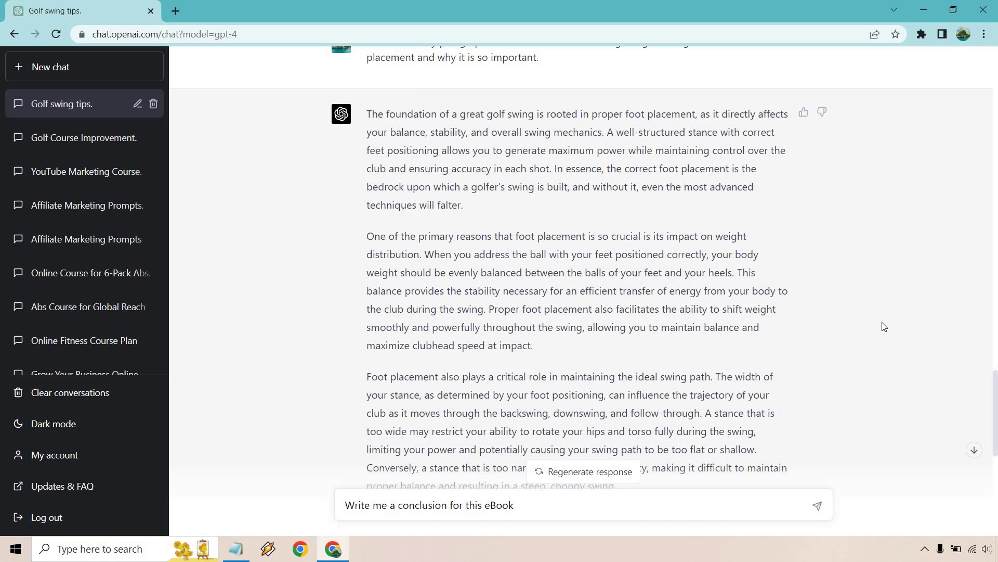
pyautogui.scroll(-1, 885, 325)
pyautogui.scroll(1, 887, 325)
pyautogui.scroll(-2, 640, 167)
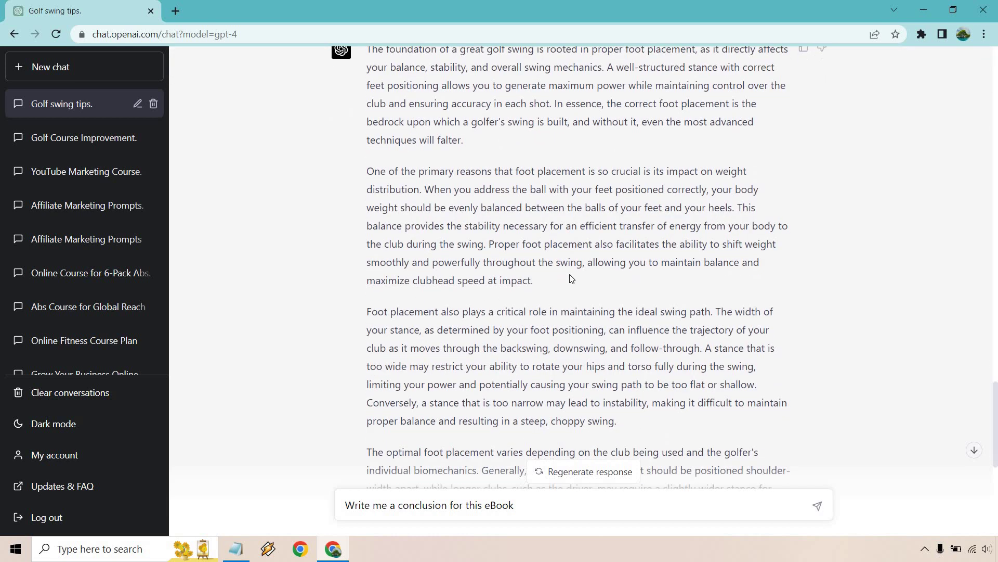
pyautogui.scroll(-2, 603, 200)
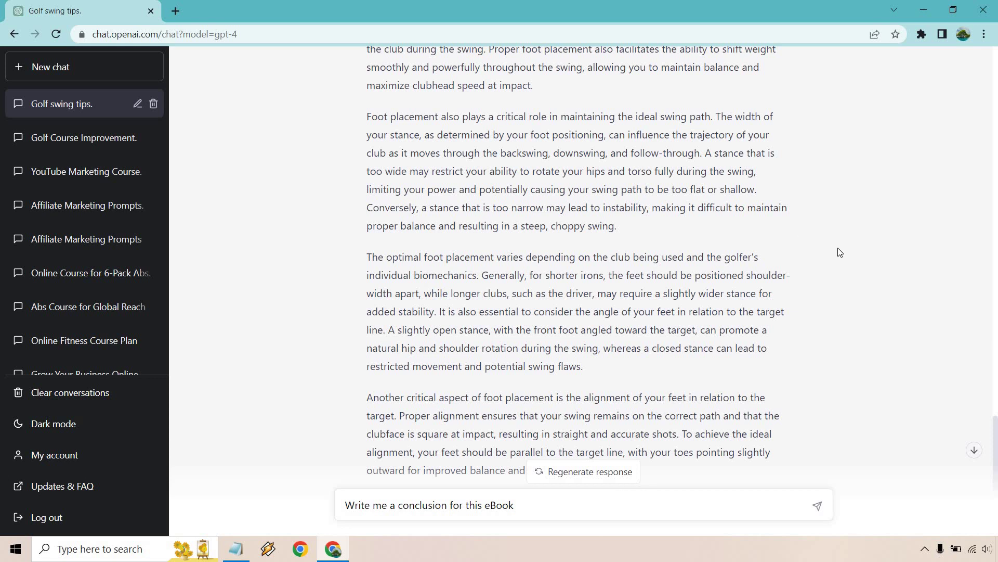
pyautogui.scroll(-3, 840, 253)
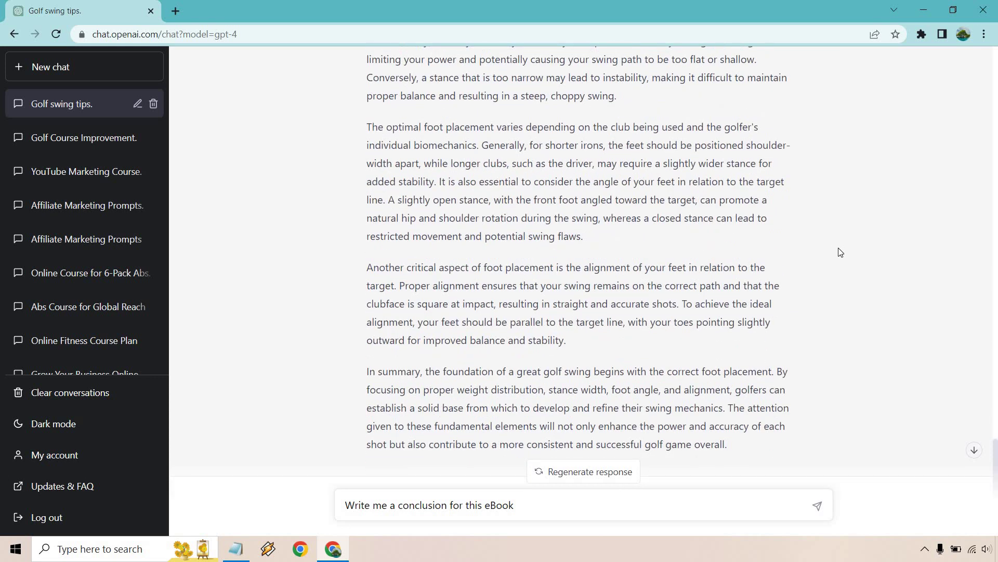
pyautogui.scroll(-2, 840, 252)
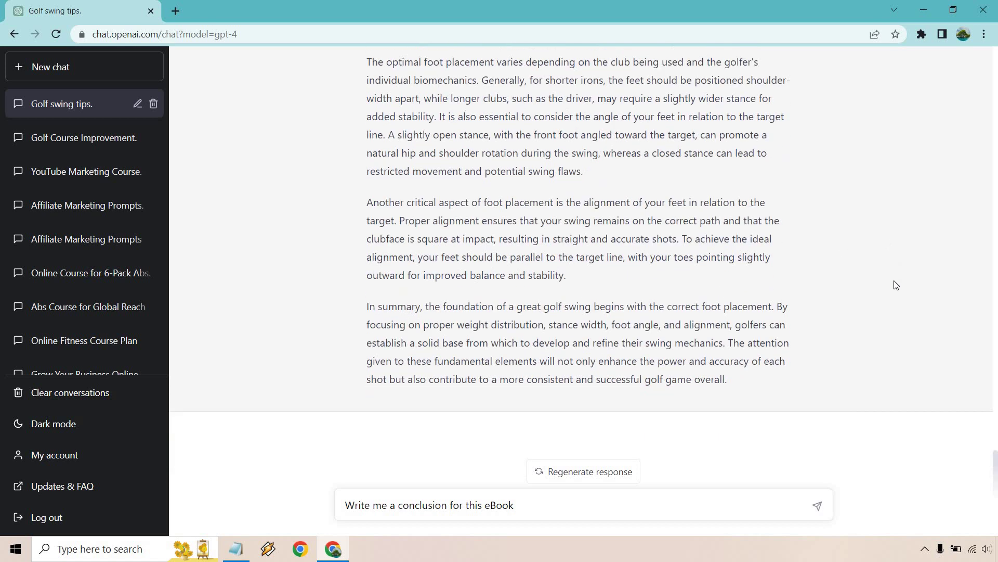
pyautogui.scroll(20, 894, 304)
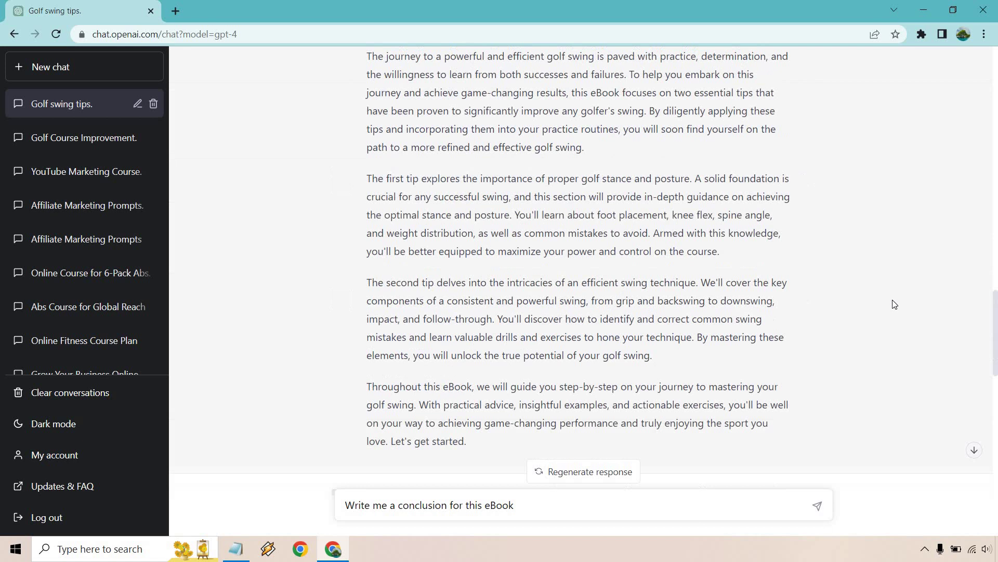
pyautogui.scroll(3, 893, 305)
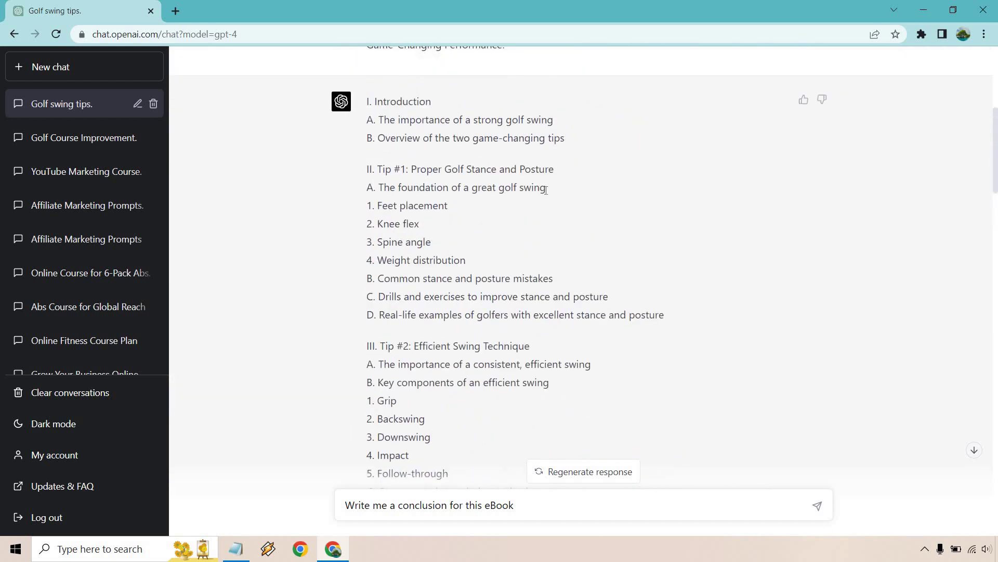
pyautogui.moveTo(679, 315); pyautogui.dragTo(370, 169)
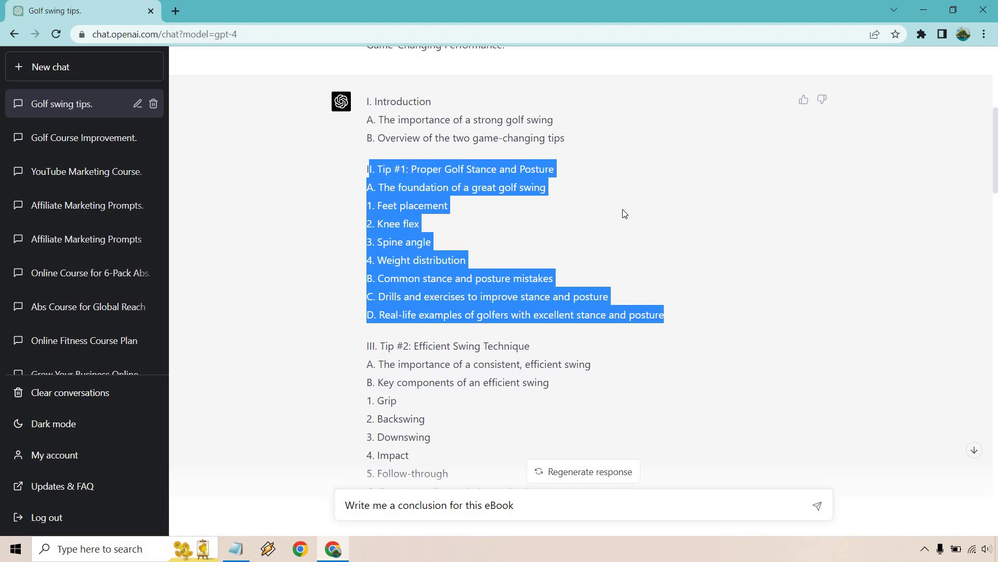
pyautogui.click(422, 207)
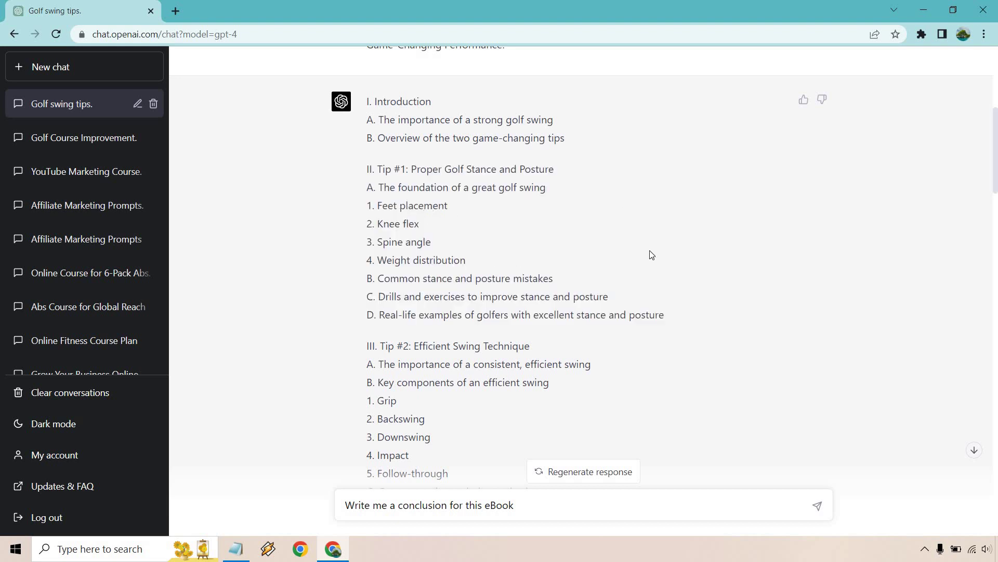
pyautogui.scroll(-5, 651, 255)
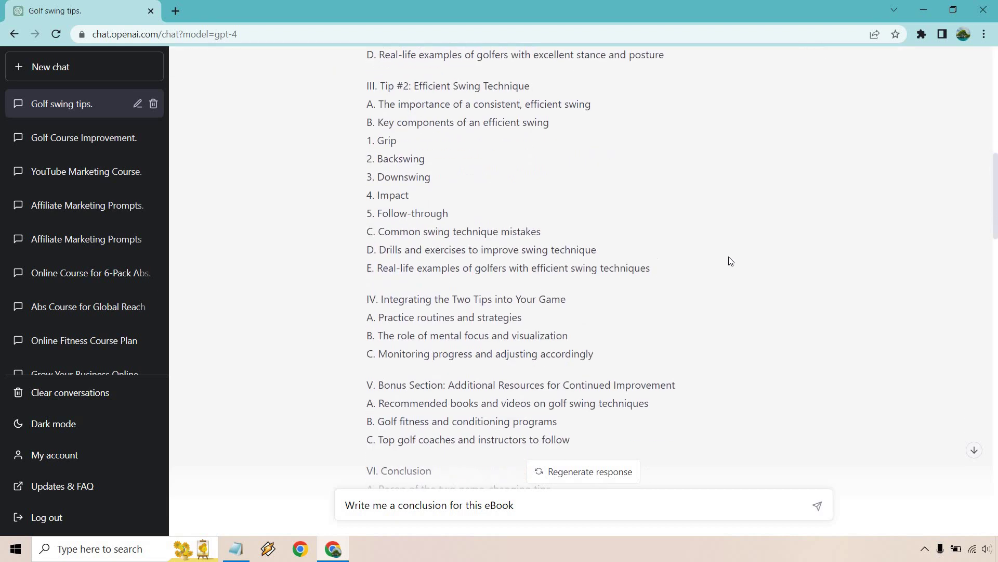
pyautogui.scroll(-2, 731, 261)
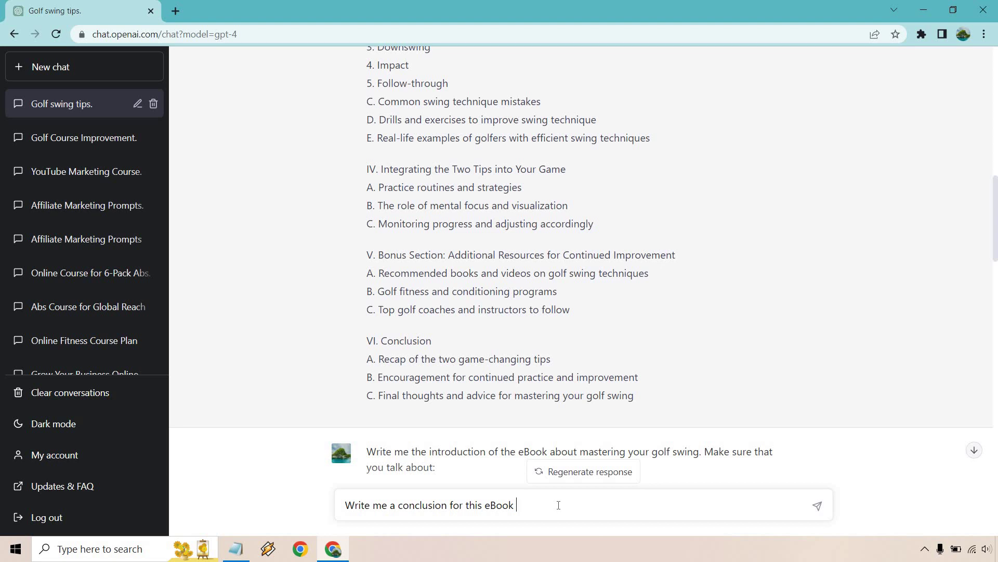
# - Add 'and make sure that you touch upon what was taught in this eBook.' and send the conclusion request
pyautogui.write('and make sure that you touch upon wh')
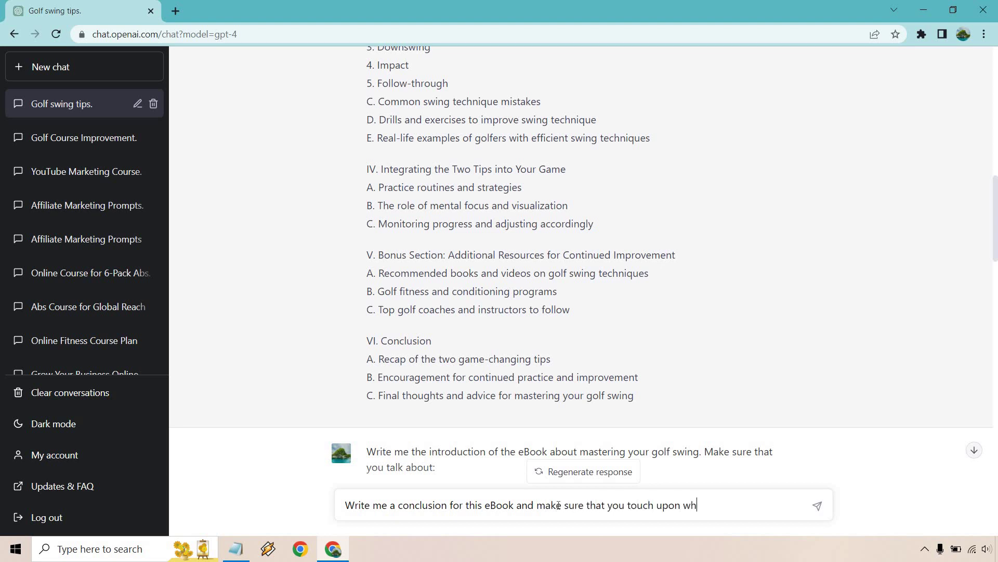
pyautogui.write('at was taught in this eBook.')
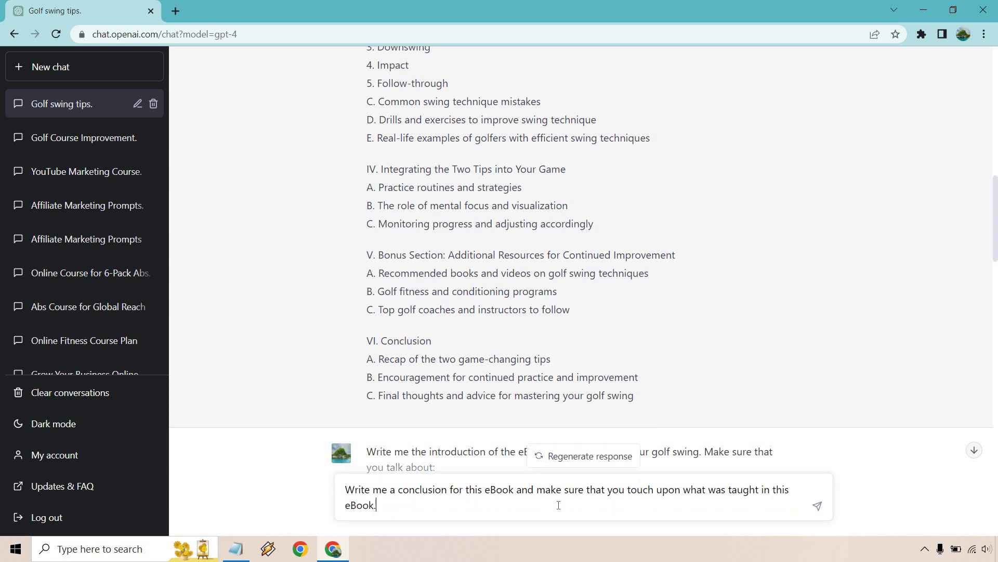
pyautogui.scroll(-10, 717, 328)
pyautogui.scroll(-10, 726, 320)
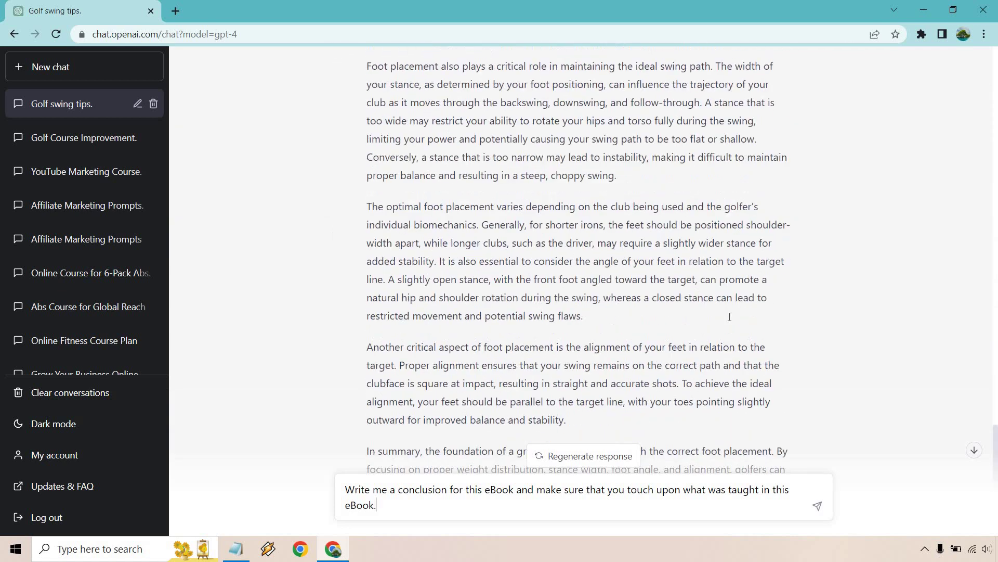
pyautogui.press('Return')
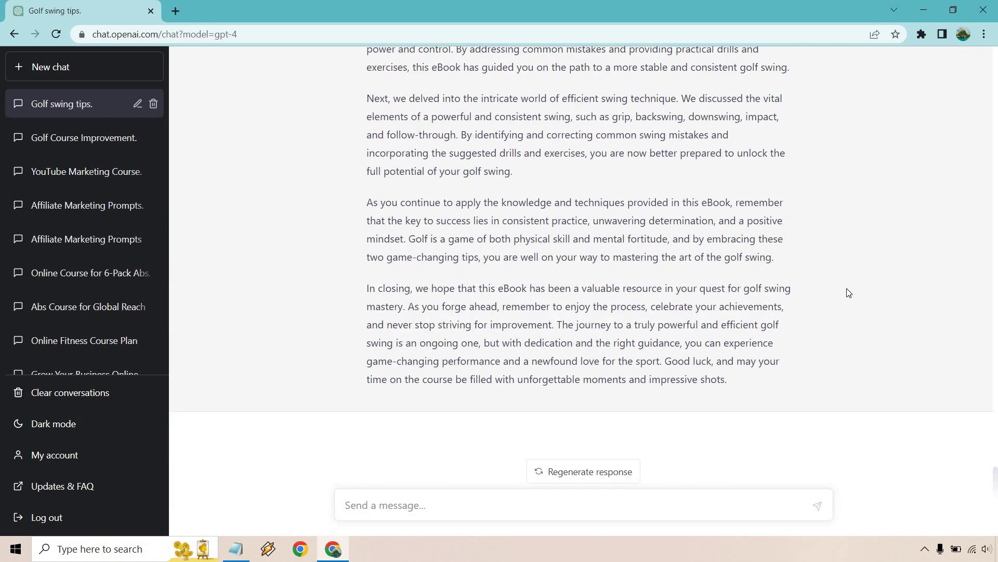
pyautogui.scroll(6, 849, 292)
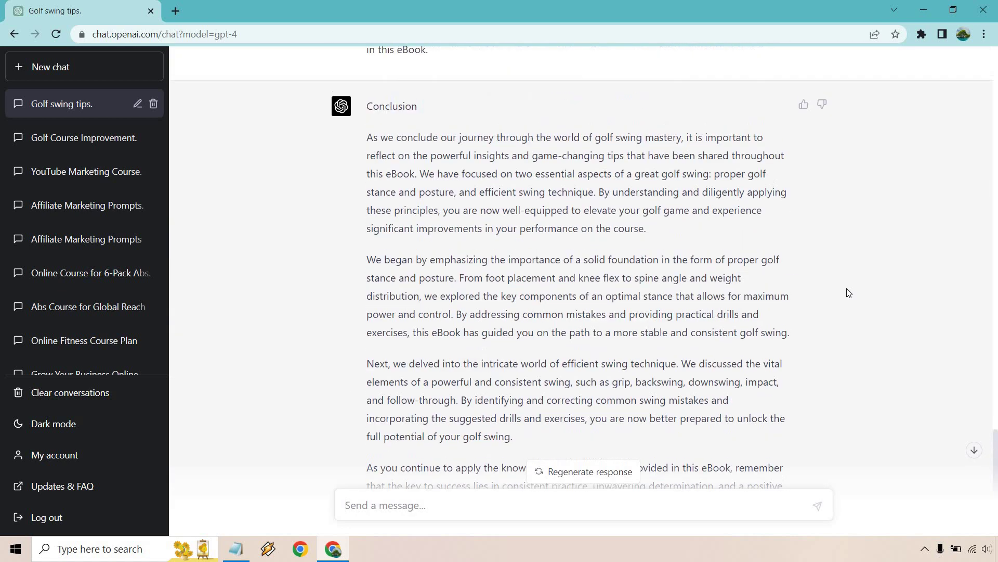
pyautogui.scroll(-1, 852, 288)
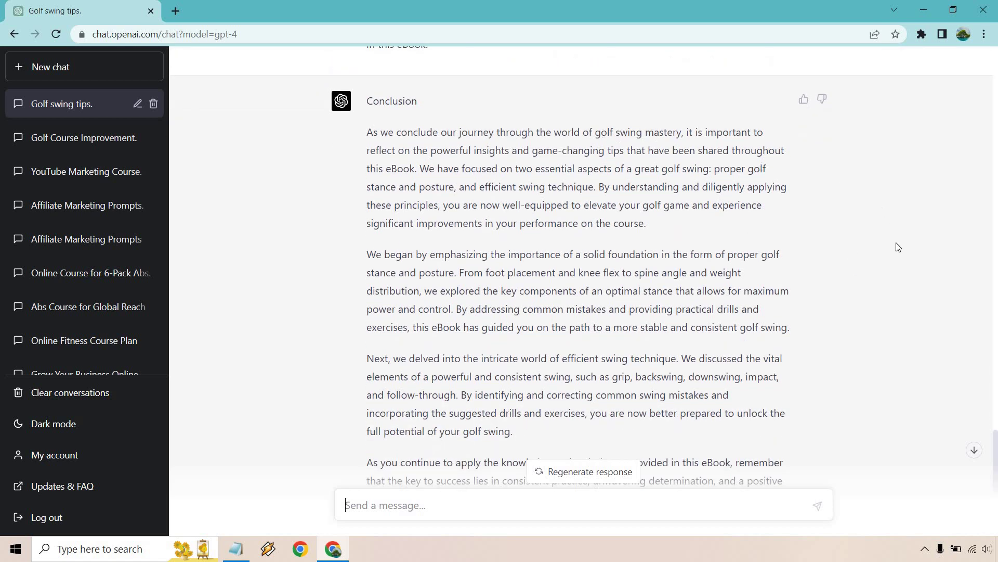
pyautogui.scroll(-2, 898, 247)
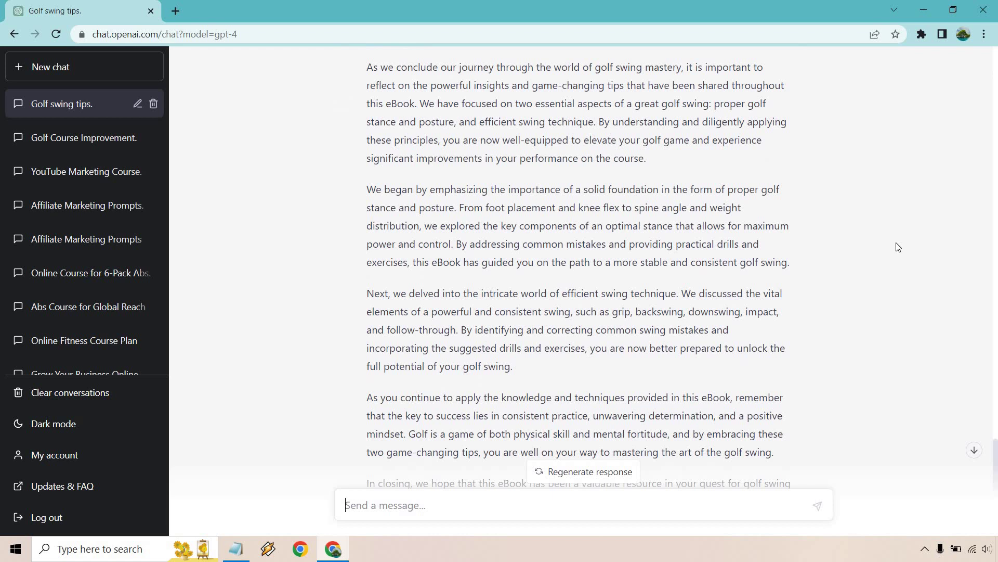
pyautogui.scroll(-2, 898, 247)
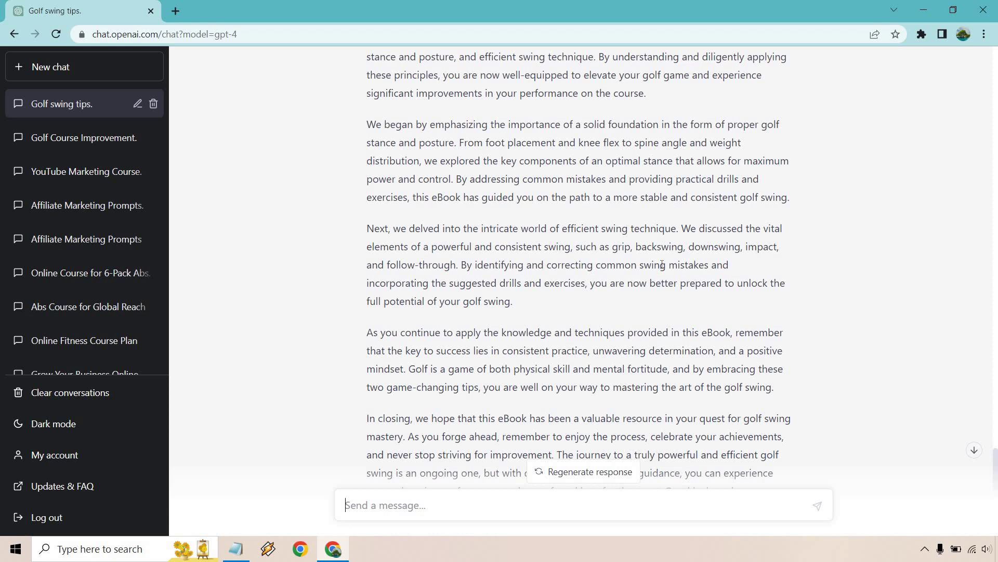
pyautogui.scroll(-2, 931, 294)
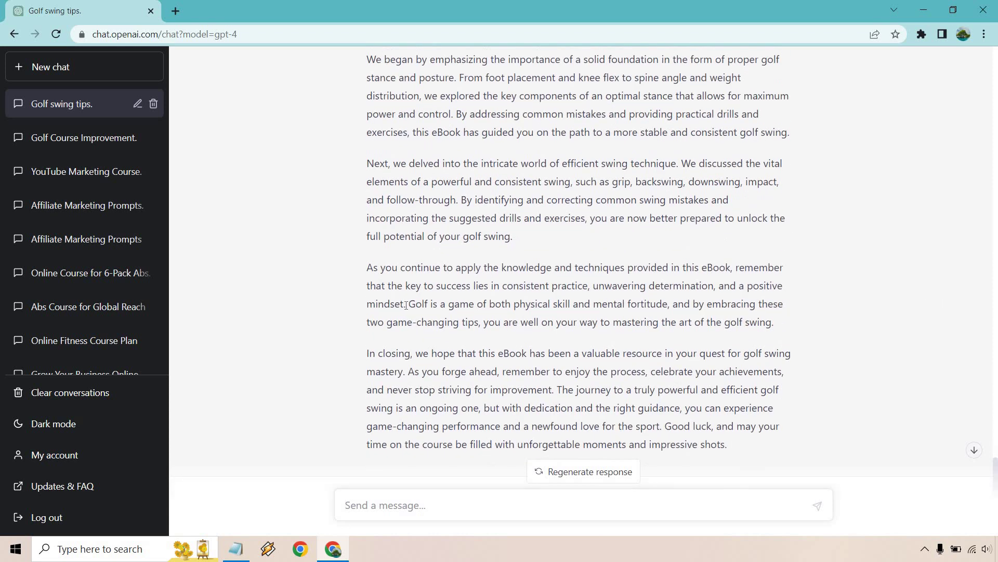
pyautogui.moveTo(406, 303); pyautogui.dragTo(504, 283)
pyautogui.click(859, 285)
pyautogui.scroll(-2, 435, 299)
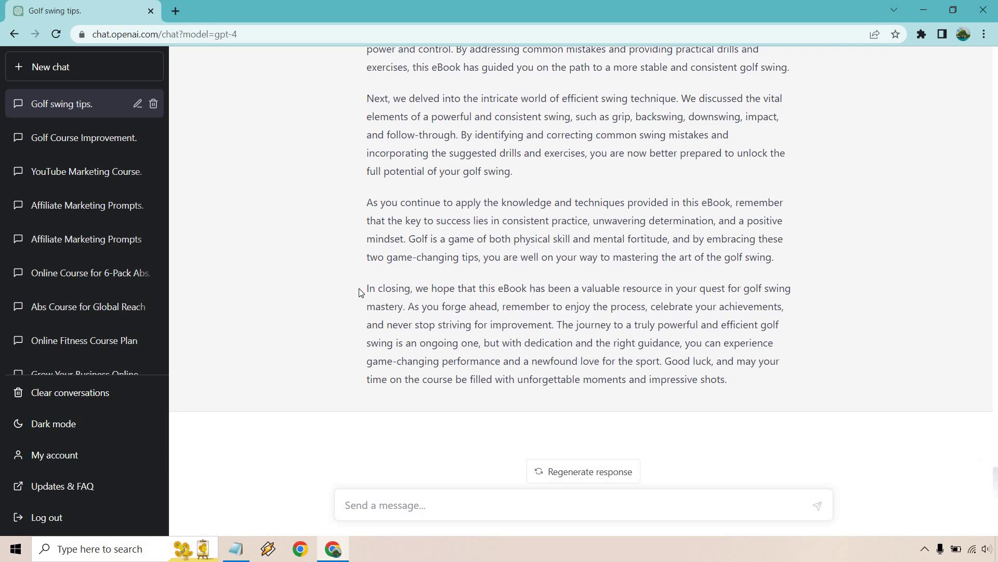
pyautogui.moveTo(367, 289); pyautogui.dragTo(530, 291)
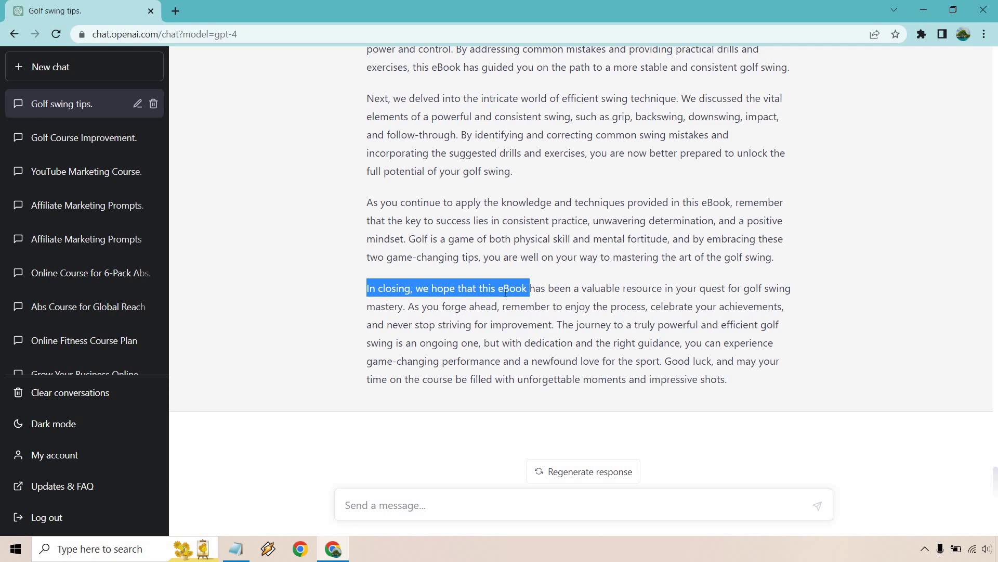
pyautogui.click(530, 290)
pyautogui.moveTo(366, 289); pyautogui.dragTo(637, 290)
pyautogui.click(879, 298)
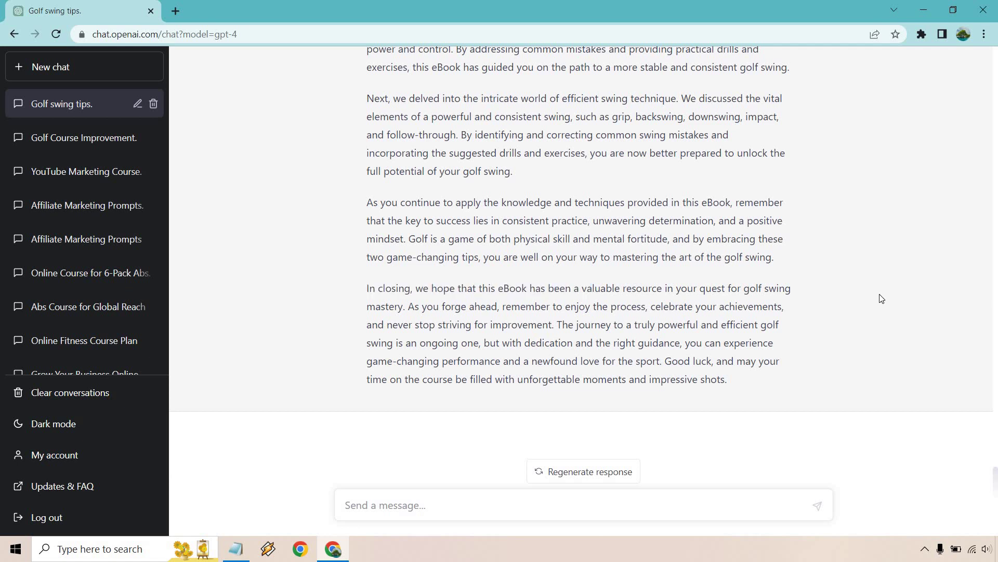